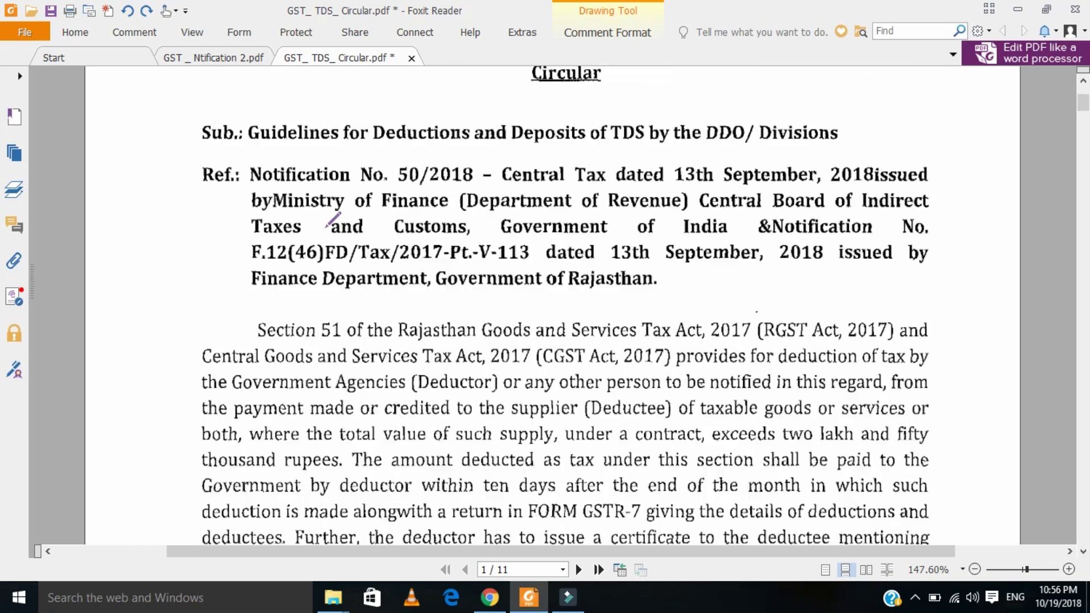
# - On page 2, mark Option I of the challan (CPIN) options with two red pencil strokes
pyautogui.scroll(-6, 328, 220)
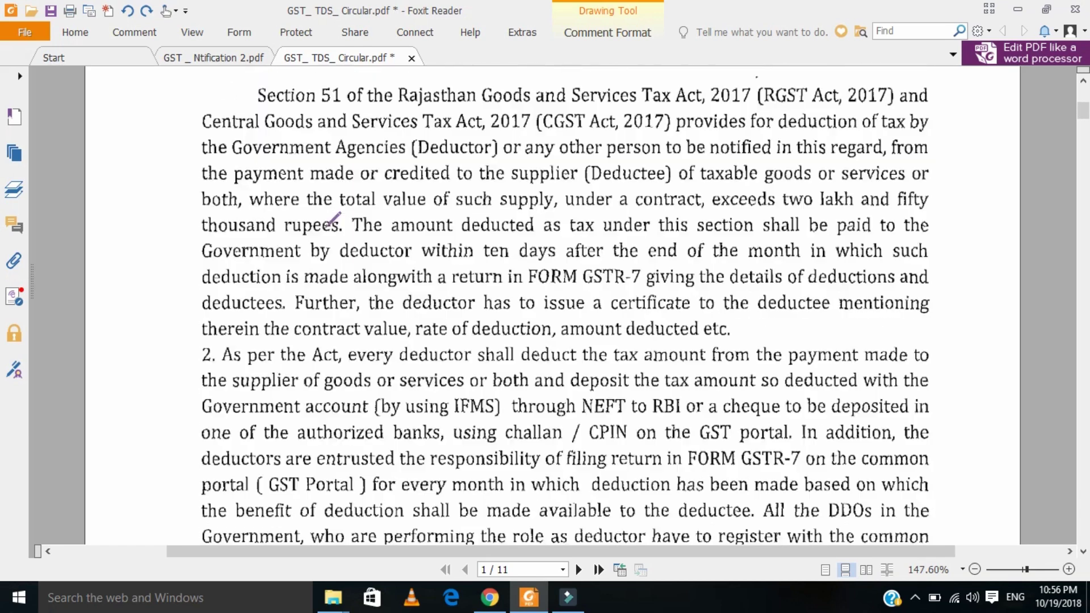
pyautogui.scroll(-10, 333, 217)
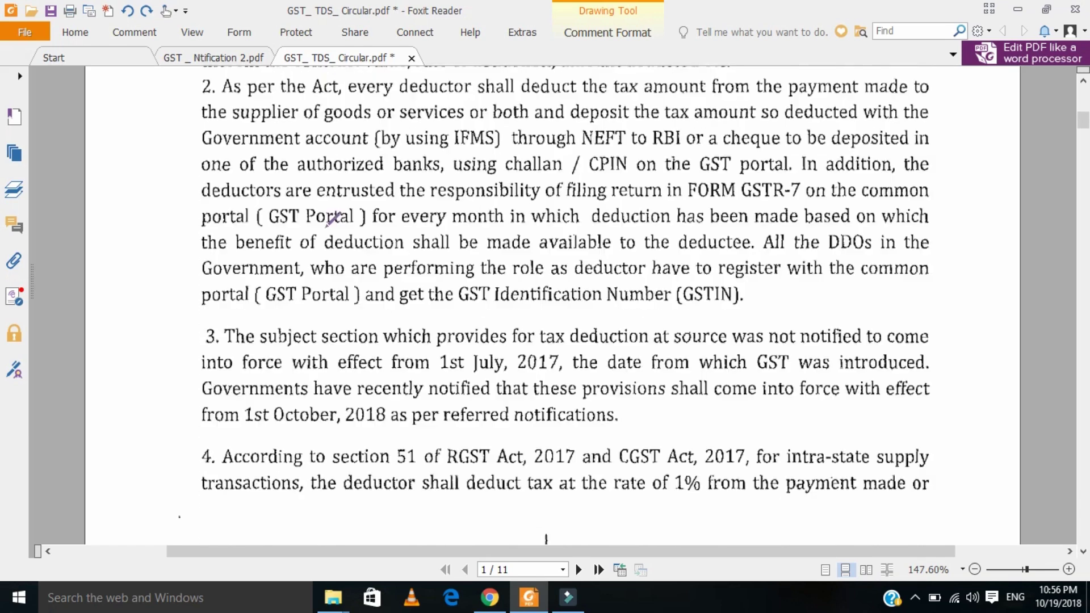
pyautogui.scroll(-10, 333, 219)
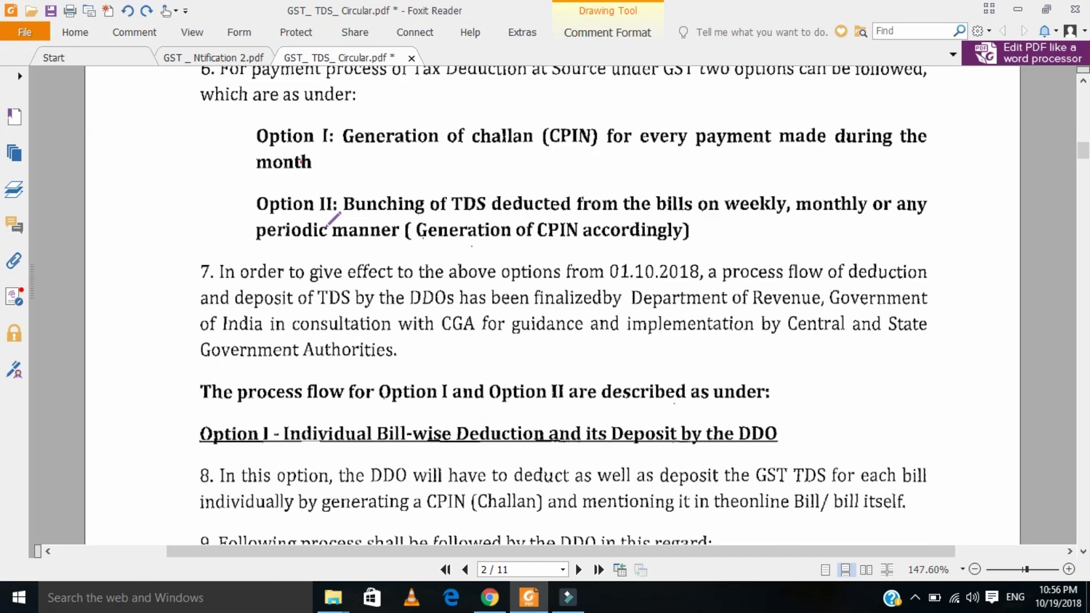
pyautogui.moveTo(276, 167)
pyautogui.mouseDown()
pyautogui.moveTo(313, 180)
pyautogui.moveTo(356, 139)
pyautogui.mouseUp()
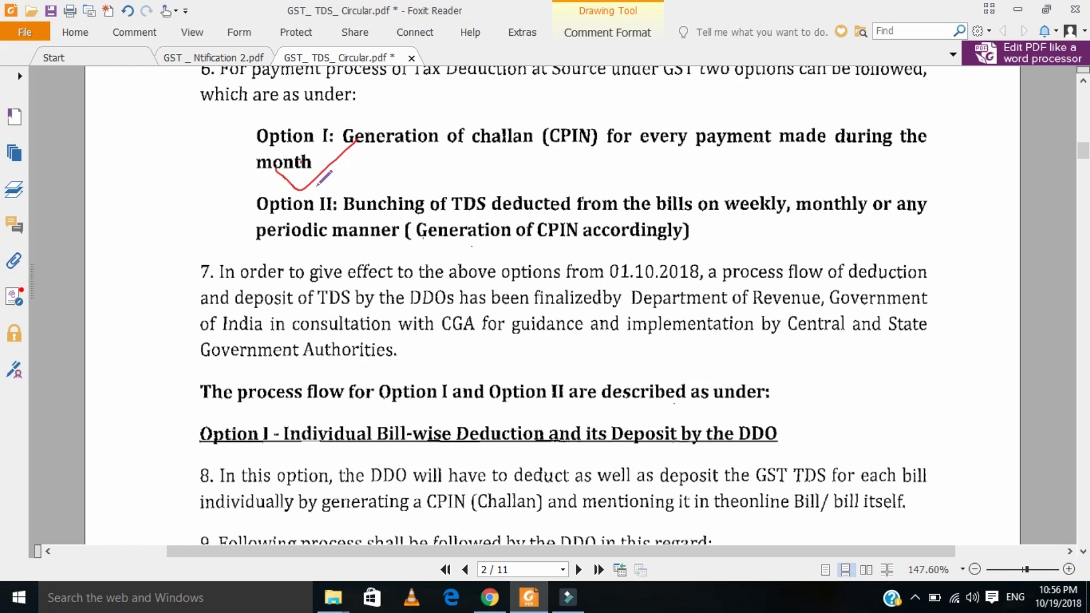
pyautogui.moveTo(263, 248)
pyautogui.mouseDown()
pyautogui.moveTo(283, 275)
pyautogui.moveTo(351, 221)
pyautogui.mouseUp()
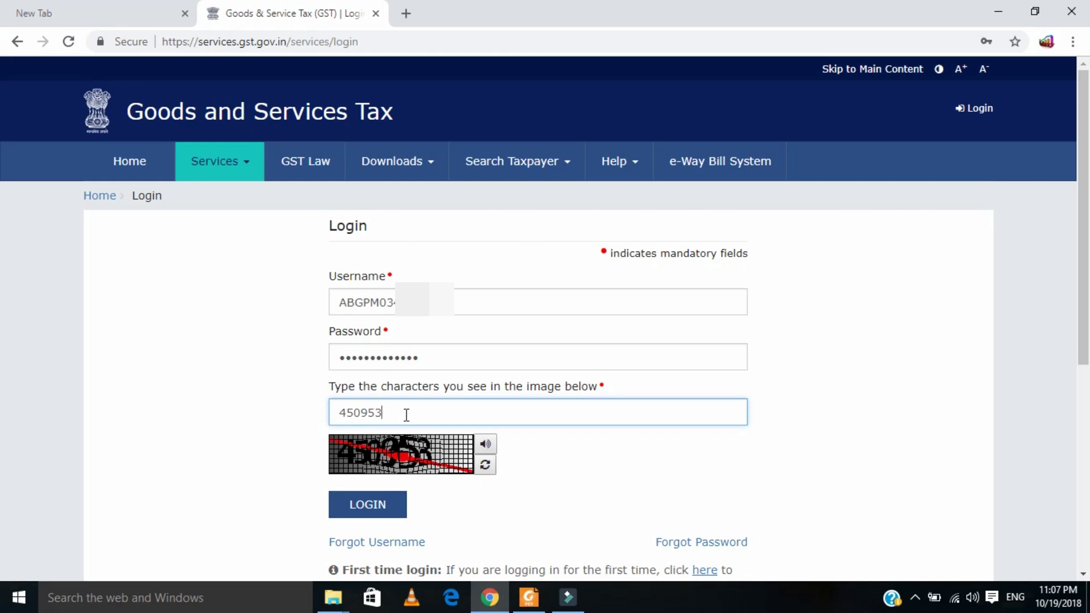
# - Log in to the GST portal and start creating a new challan
pyautogui.click(366, 509)
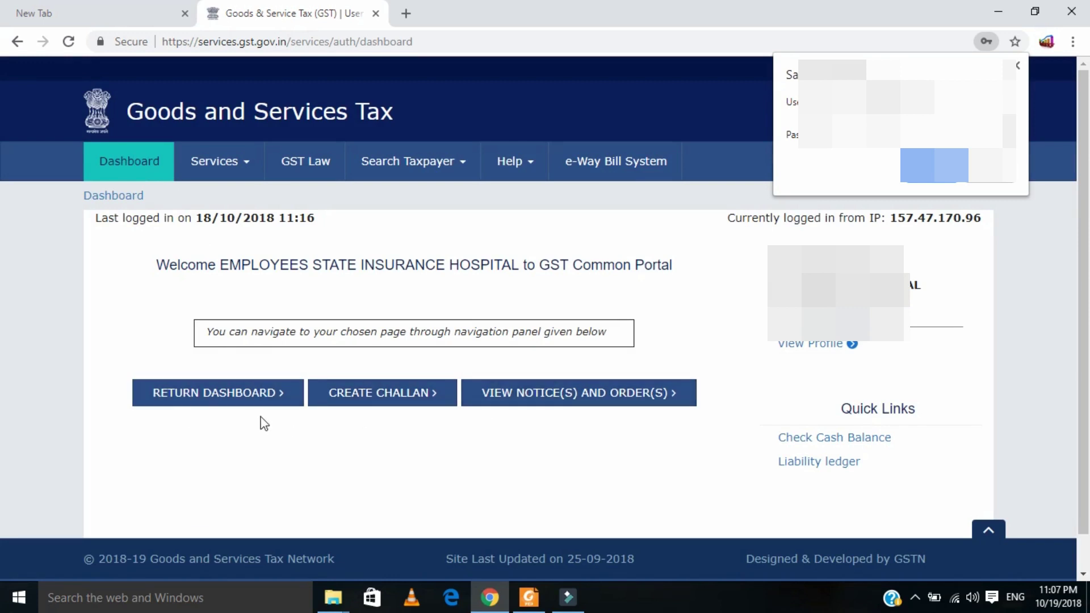
pyautogui.click(379, 400)
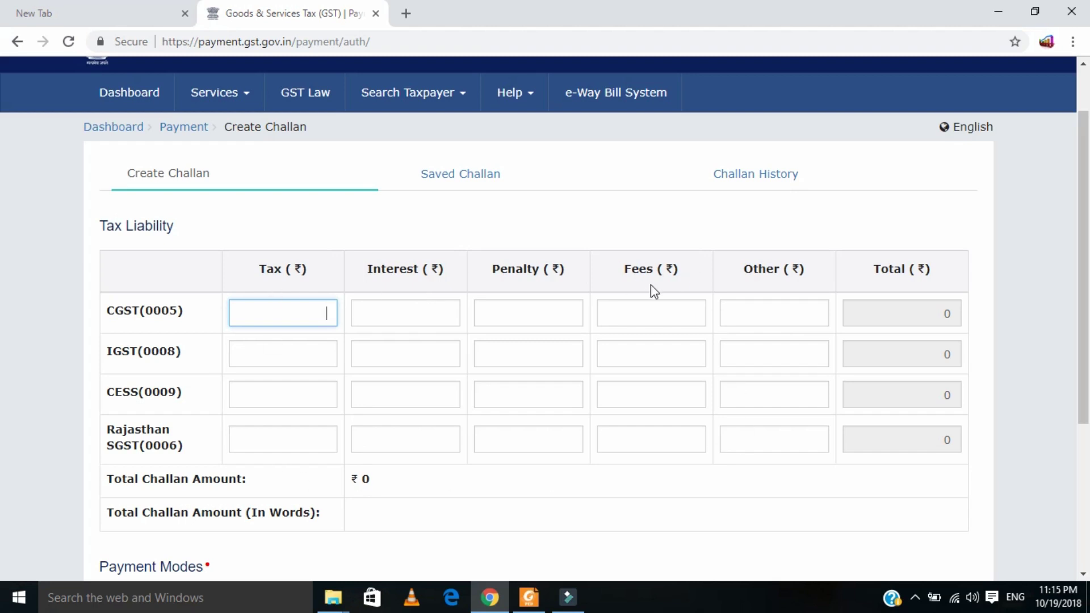
# - Enter 431 as CGST tax and 431 as Rajasthan SGST tax, totalling ₹862
pyautogui.click(289, 310)
pyautogui.write('431')
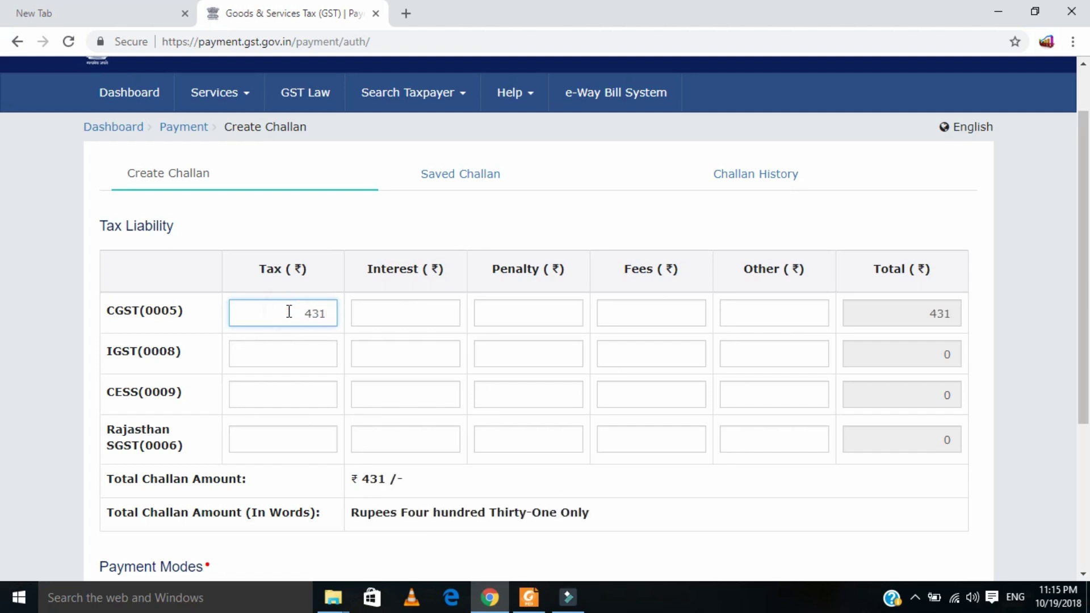
pyautogui.click(267, 442)
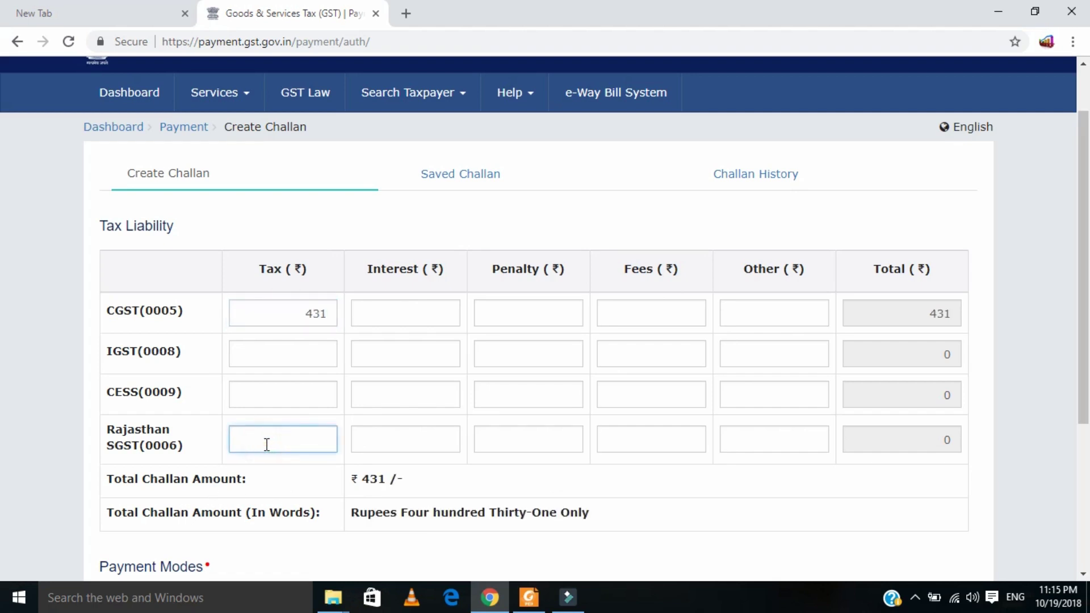
pyautogui.write('431')
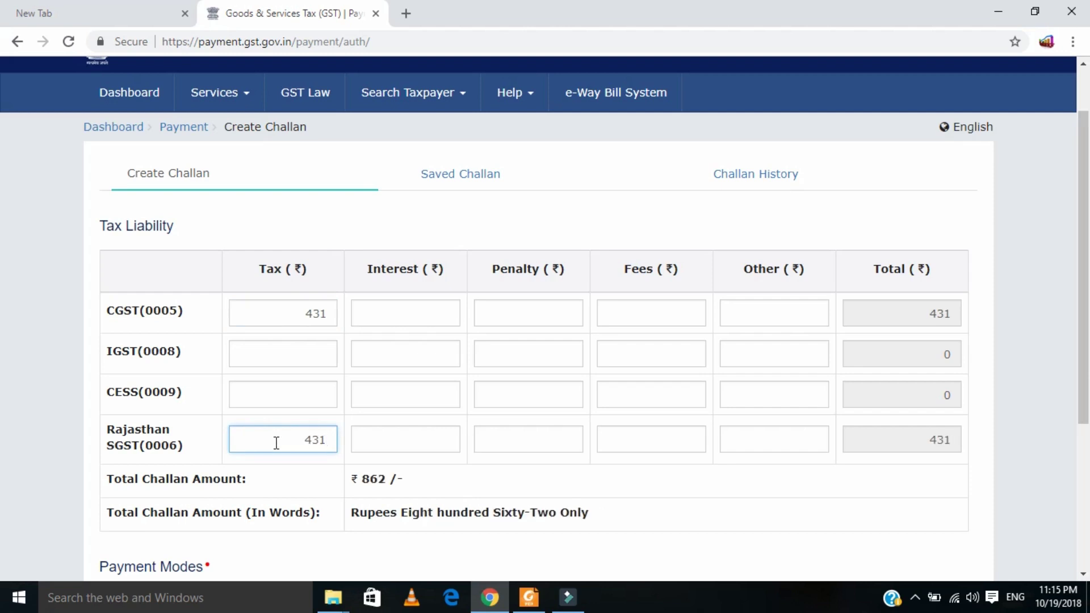
pyautogui.scroll(-3, 433, 488)
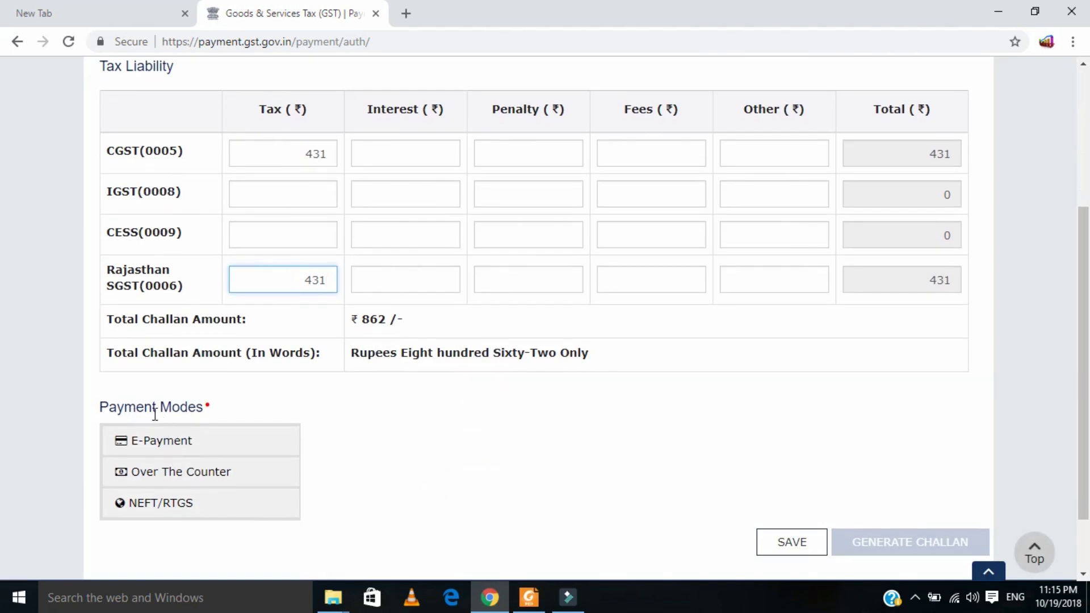
# - Pay by NEFT/RTGS with Reserve Bank of India, PAD as remitting bank, and generate the challan
pyautogui.click(172, 506)
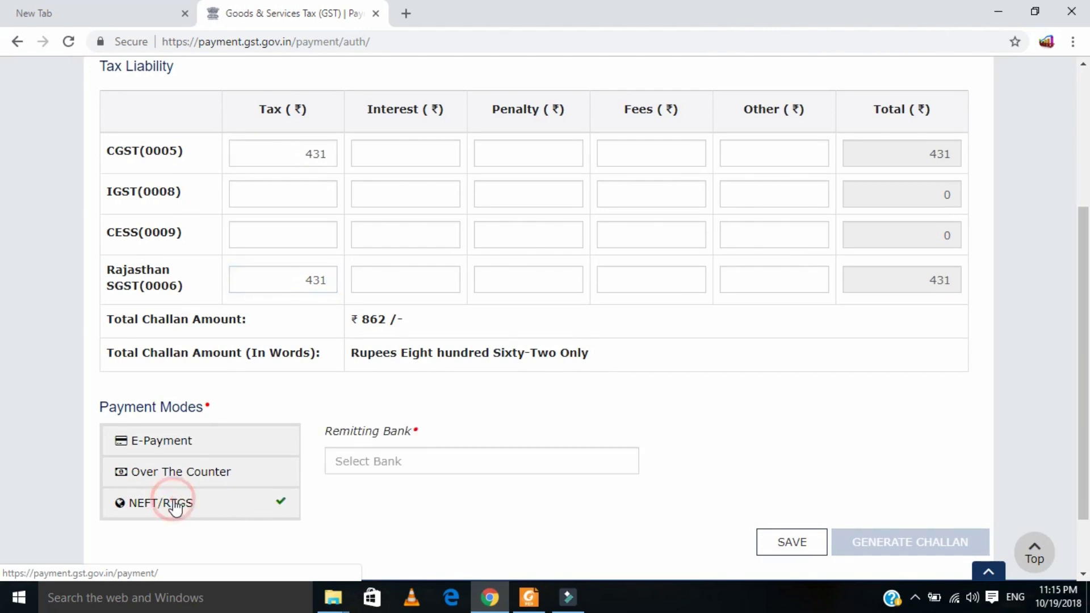
pyautogui.click(417, 462)
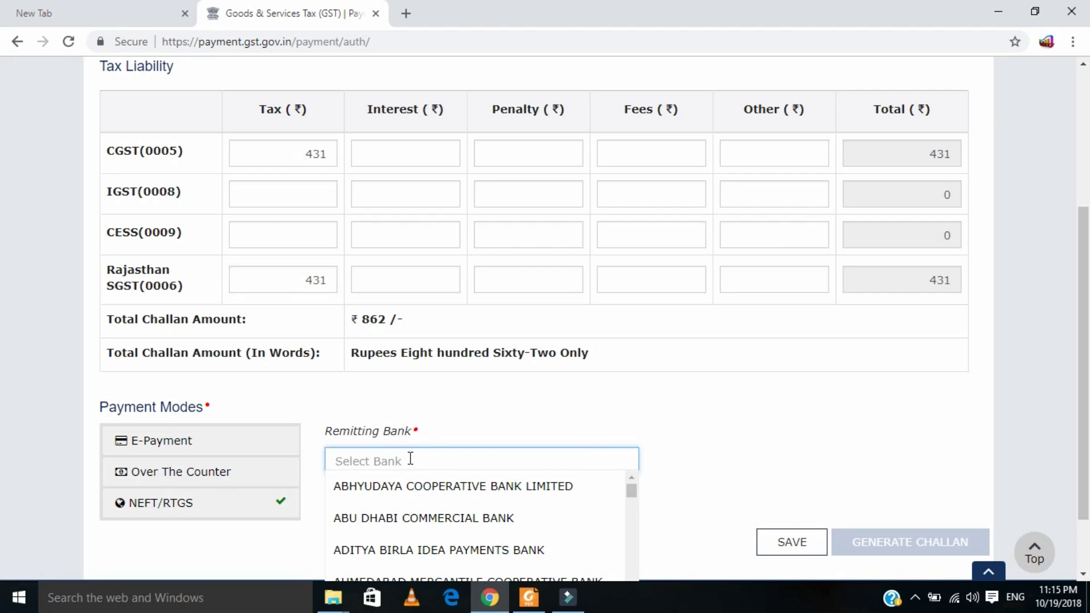
pyautogui.write('RBI')
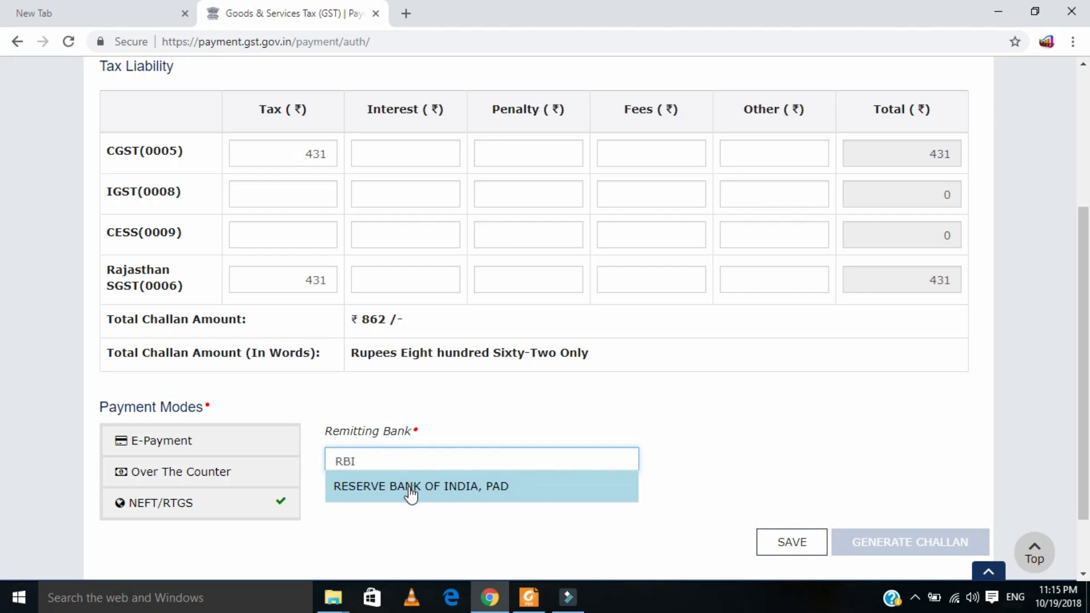
pyautogui.click(410, 487)
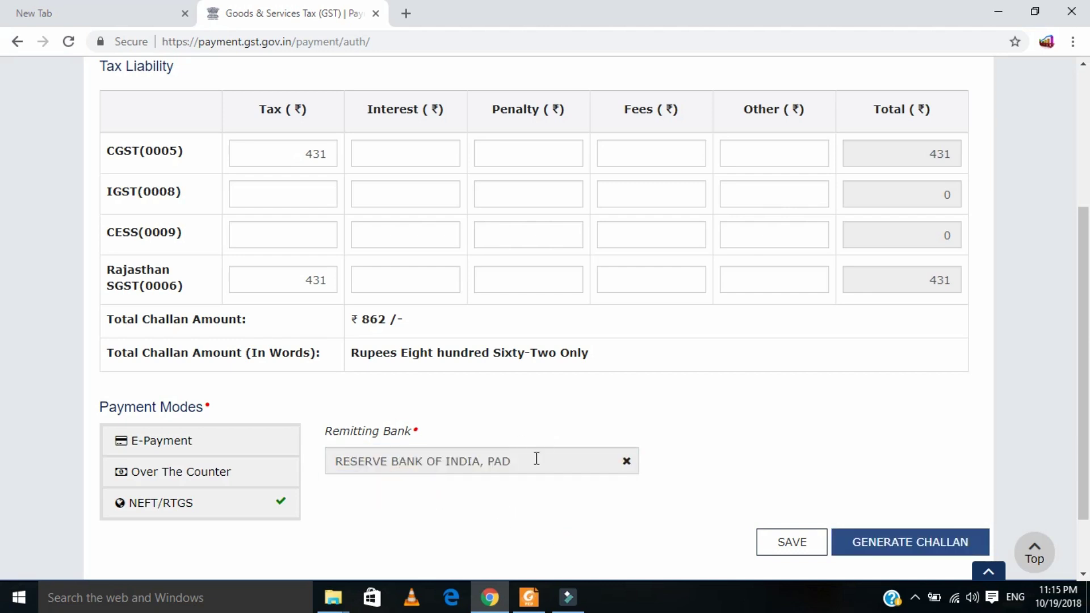
pyautogui.scroll(-2, 557, 520)
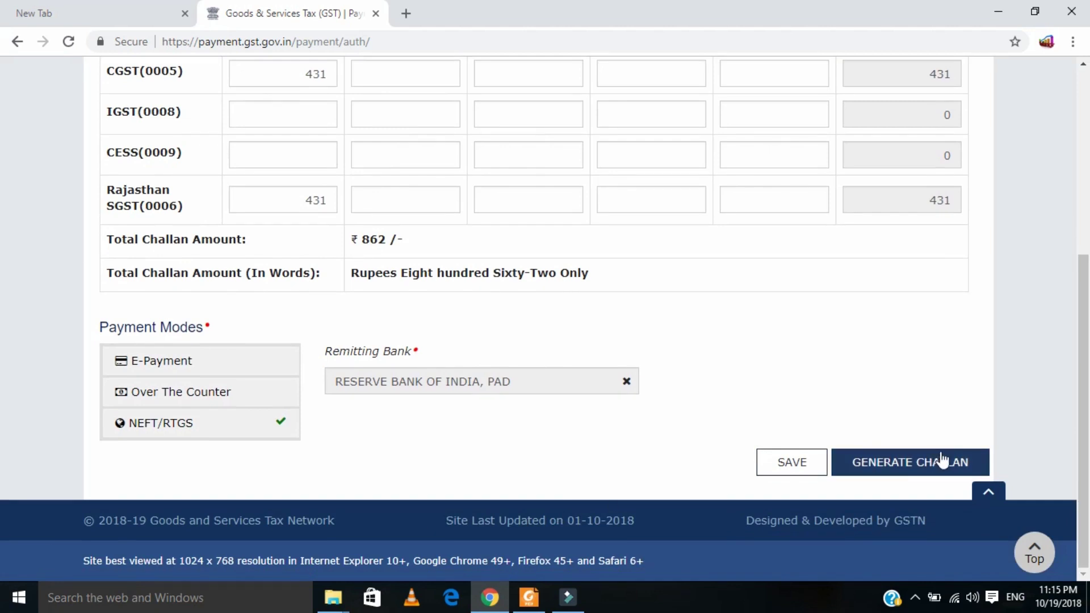
pyautogui.click(894, 465)
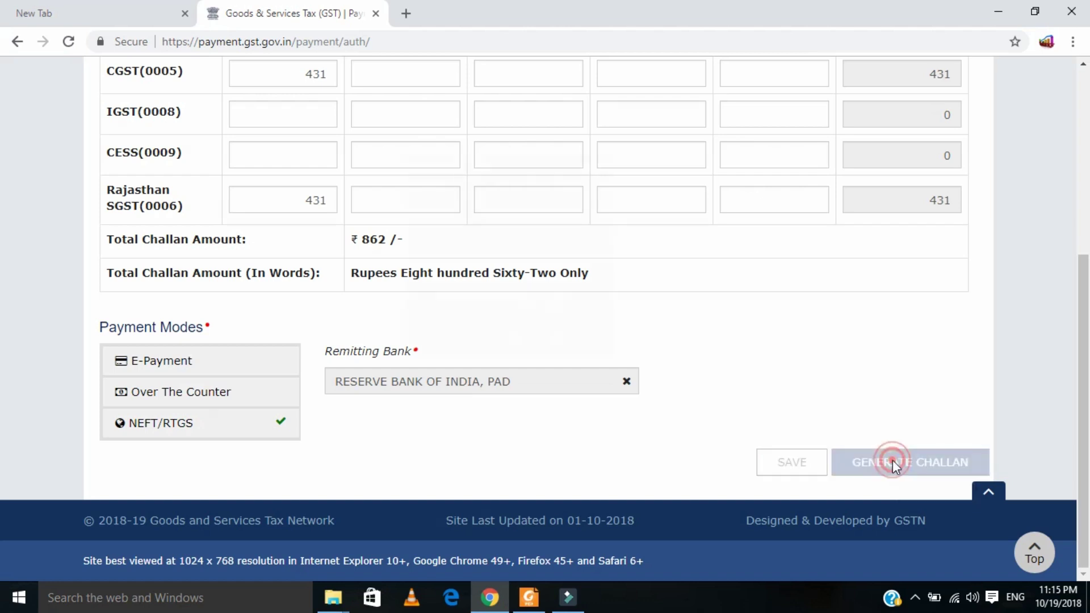
# - Scroll up and down the generated ₹862 challan to review its details
pyautogui.scroll(-7, 383, 426)
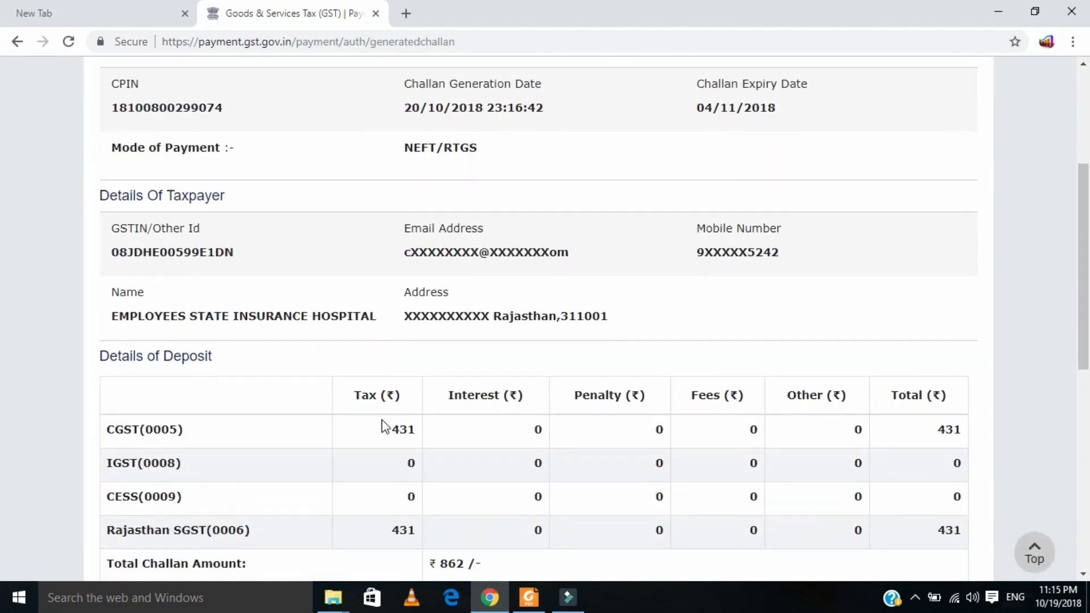
pyautogui.scroll(-5, 476, 434)
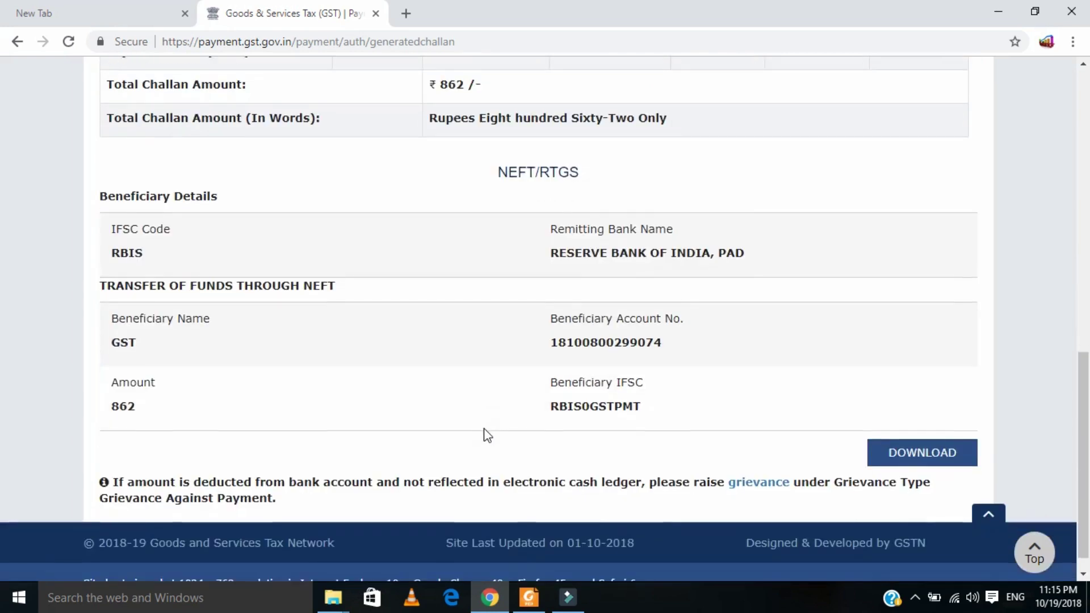
pyautogui.scroll(5, 485, 434)
pyautogui.scroll(7, 486, 435)
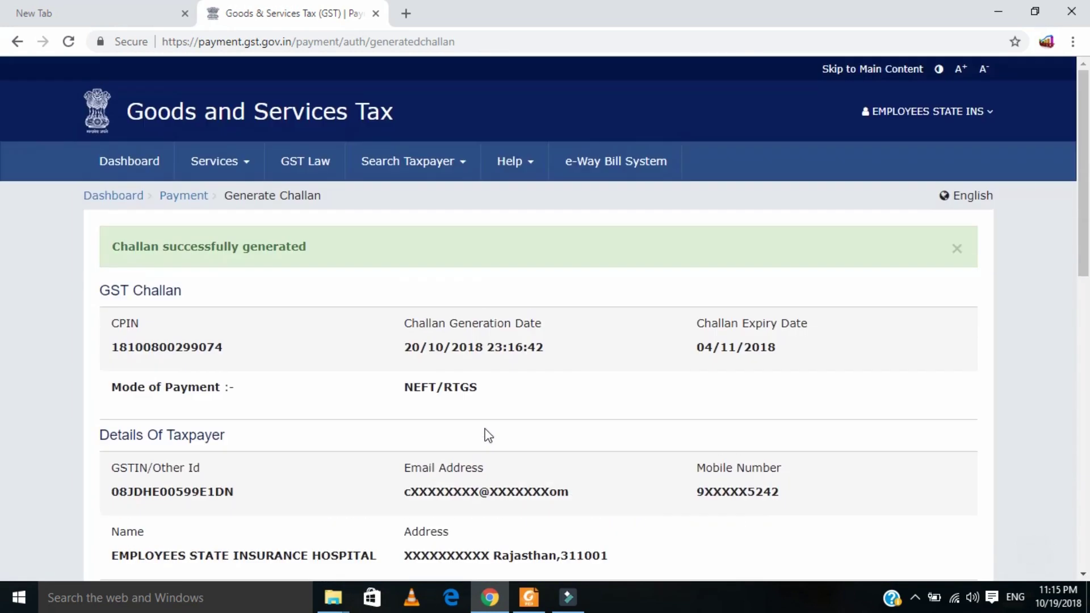
pyautogui.scroll(-7, 486, 435)
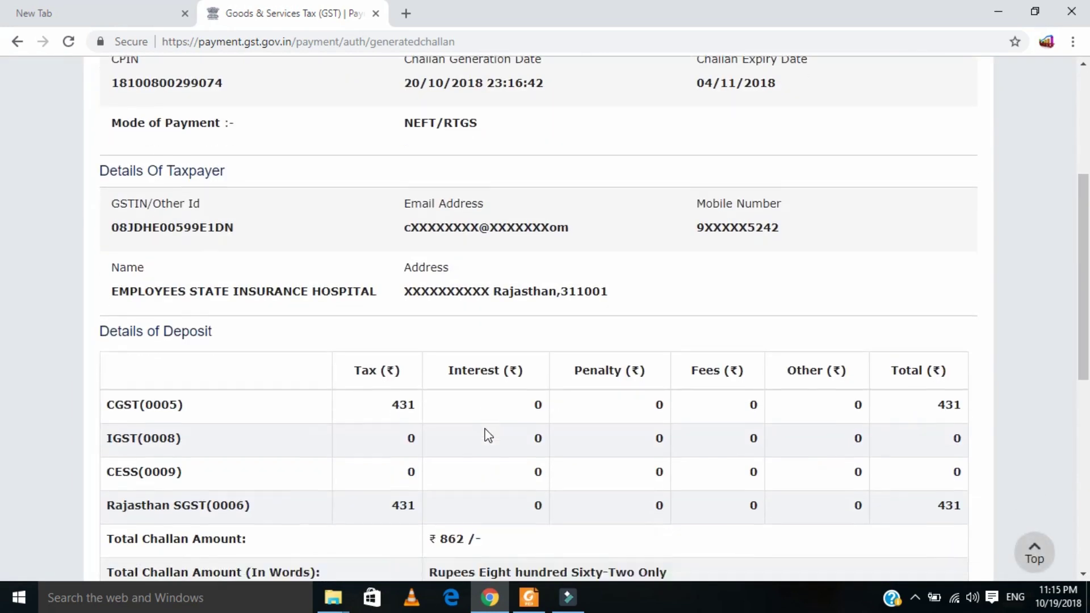
pyautogui.scroll(5, 485, 434)
pyautogui.scroll(-12, 485, 434)
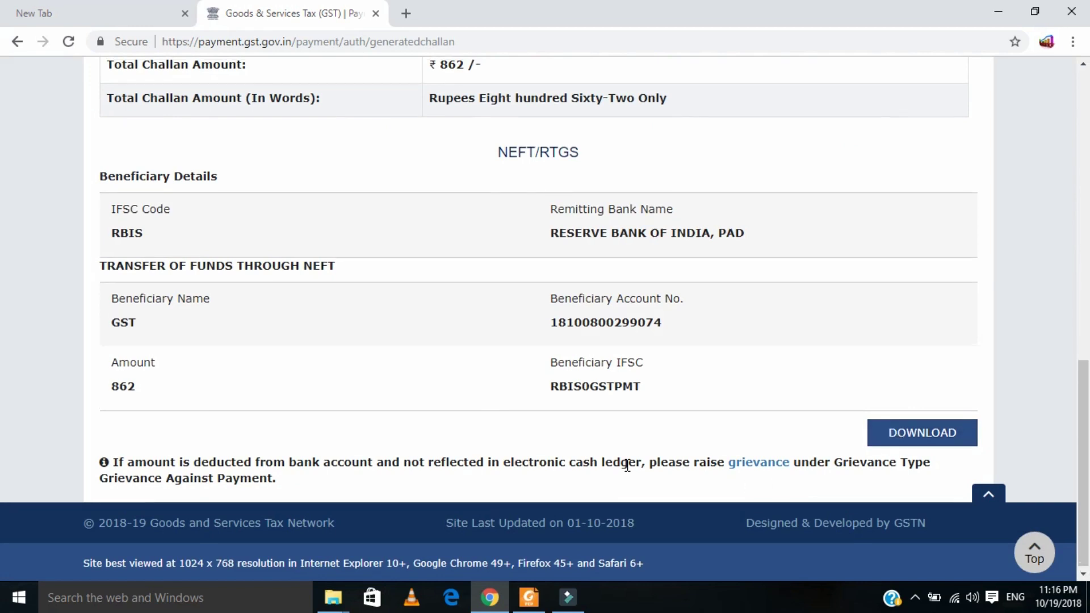
pyautogui.scroll(5, 624, 465)
pyautogui.scroll(-5, 625, 468)
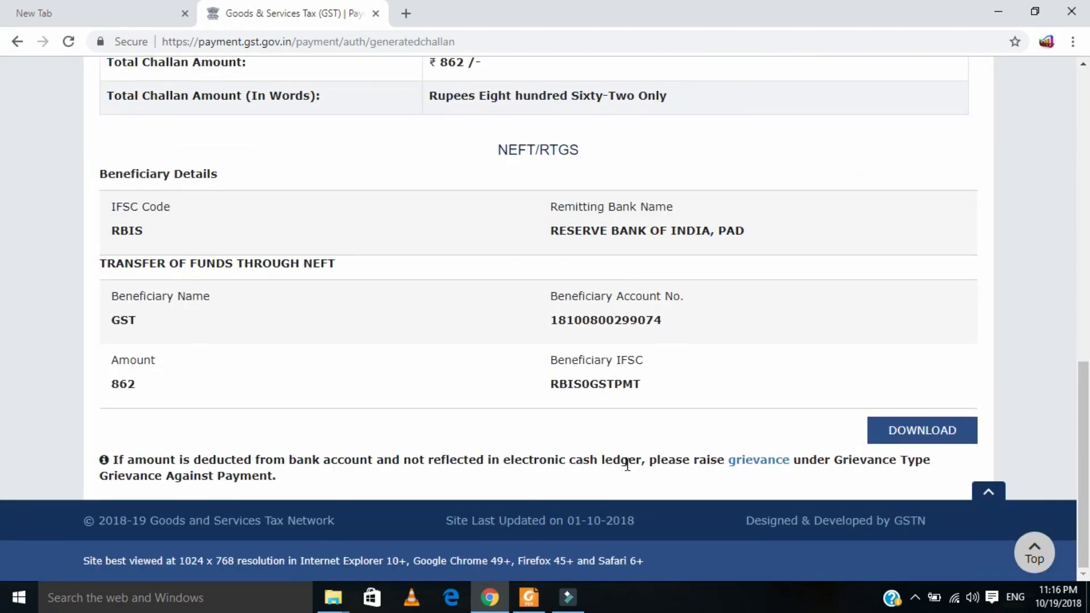
pyautogui.scroll(15, 626, 465)
# - Highlight the CPIN, generation date 20/10/2018 and expiry 04/11/2018, then scroll to NEFT/RTGS details
pyautogui.moveTo(148, 347); pyautogui.dragTo(183, 347)
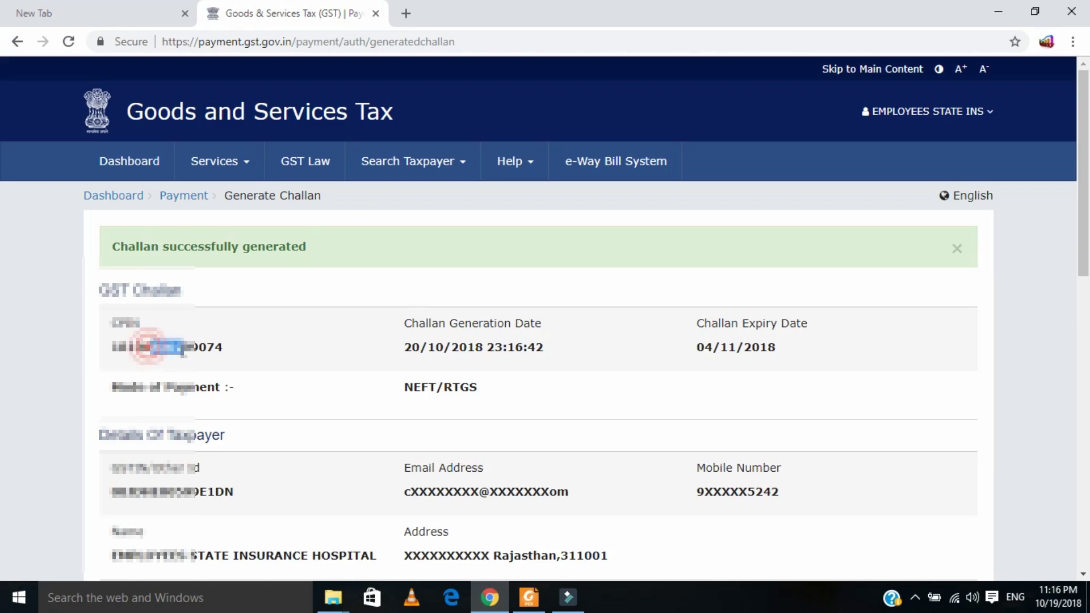
pyautogui.moveTo(452, 347); pyautogui.dragTo(774, 372)
pyautogui.click(773, 368)
pyautogui.moveTo(700, 347); pyautogui.dragTo(781, 352)
pyautogui.click(781, 369)
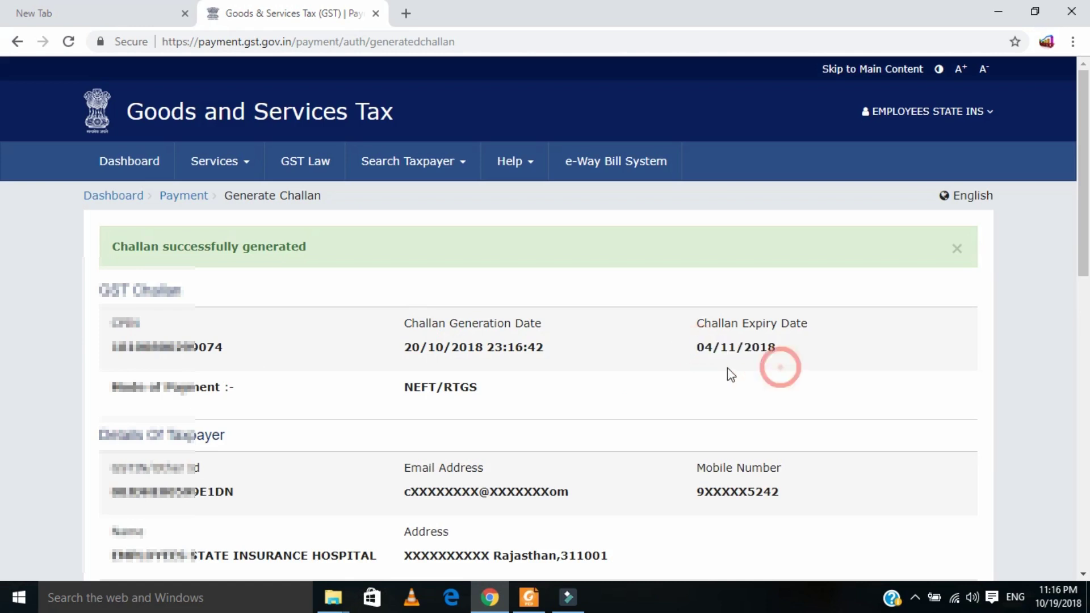
pyautogui.moveTo(703, 347); pyautogui.dragTo(772, 347)
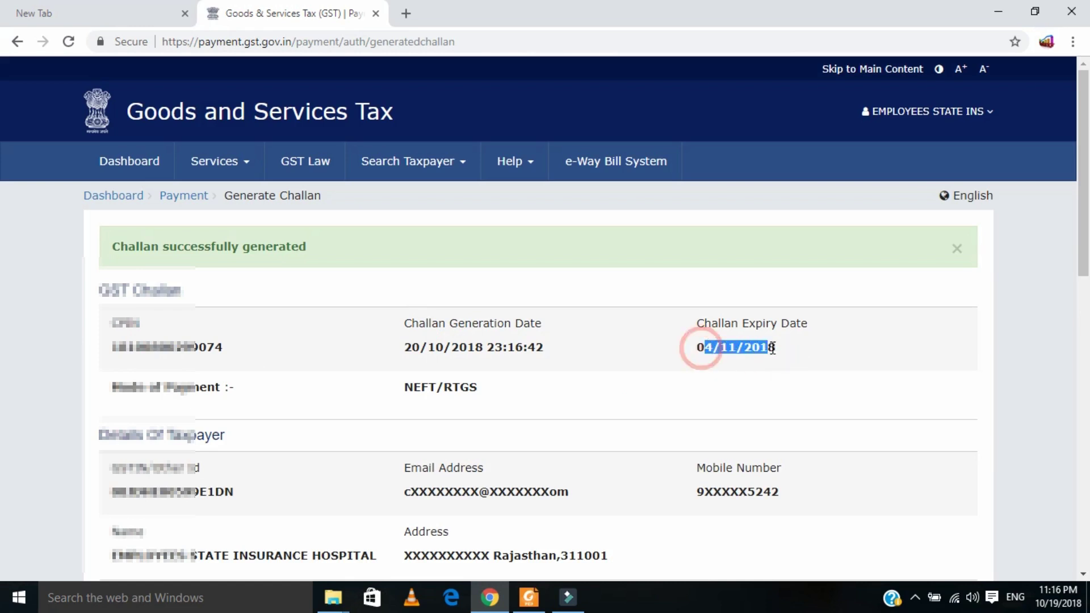
pyautogui.doubleClick(772, 379)
pyautogui.click(302, 410)
pyautogui.scroll(-10, 331, 413)
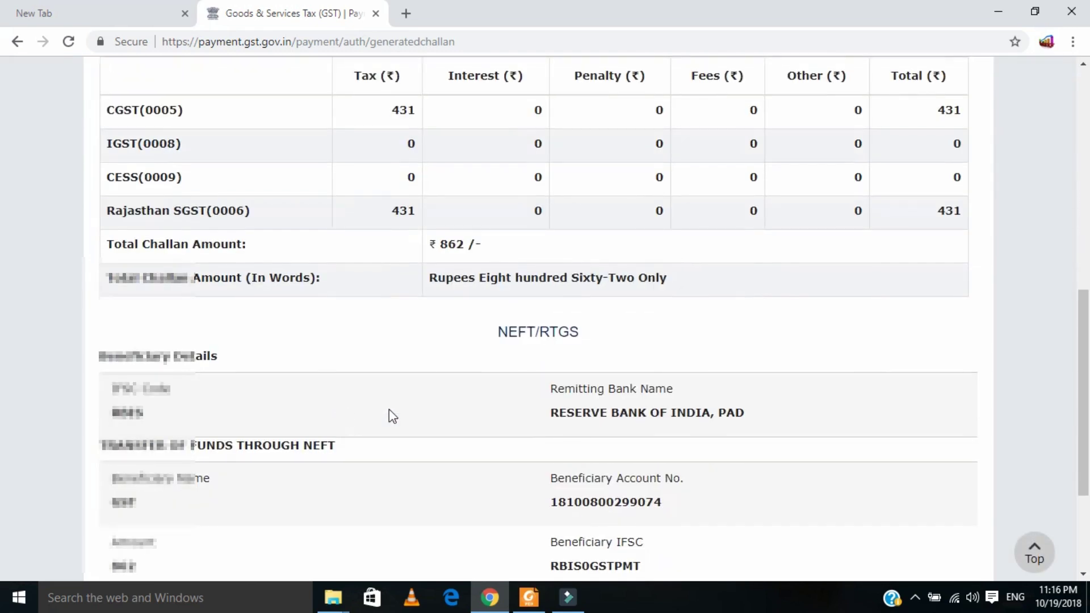
pyautogui.scroll(-3, 391, 416)
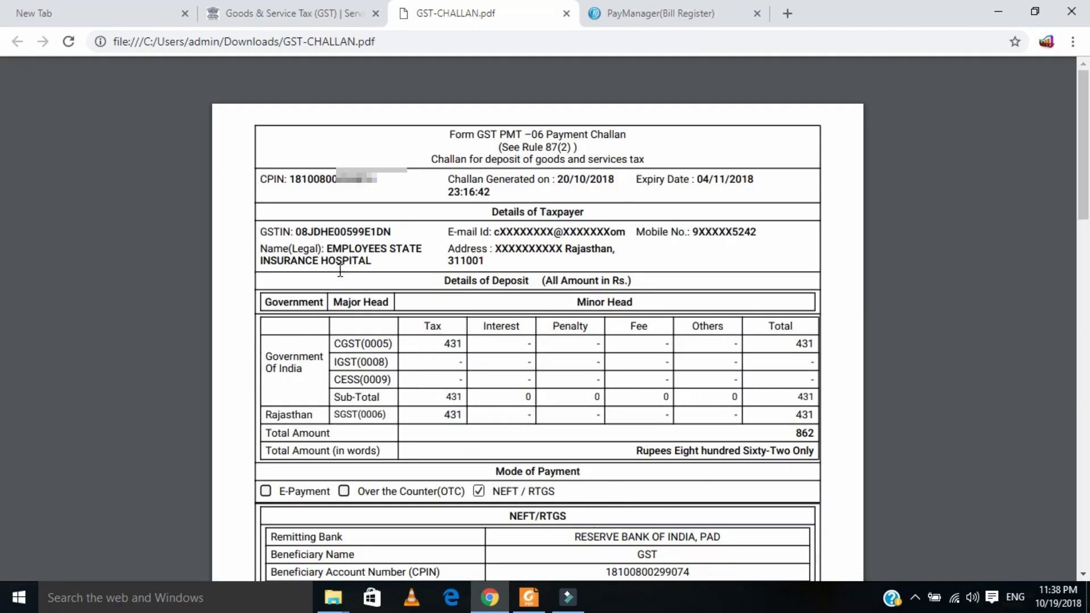
# - Highlight the CPIN number on the Form GST PMT-06 challan PDF
pyautogui.doubleClick(293, 178)
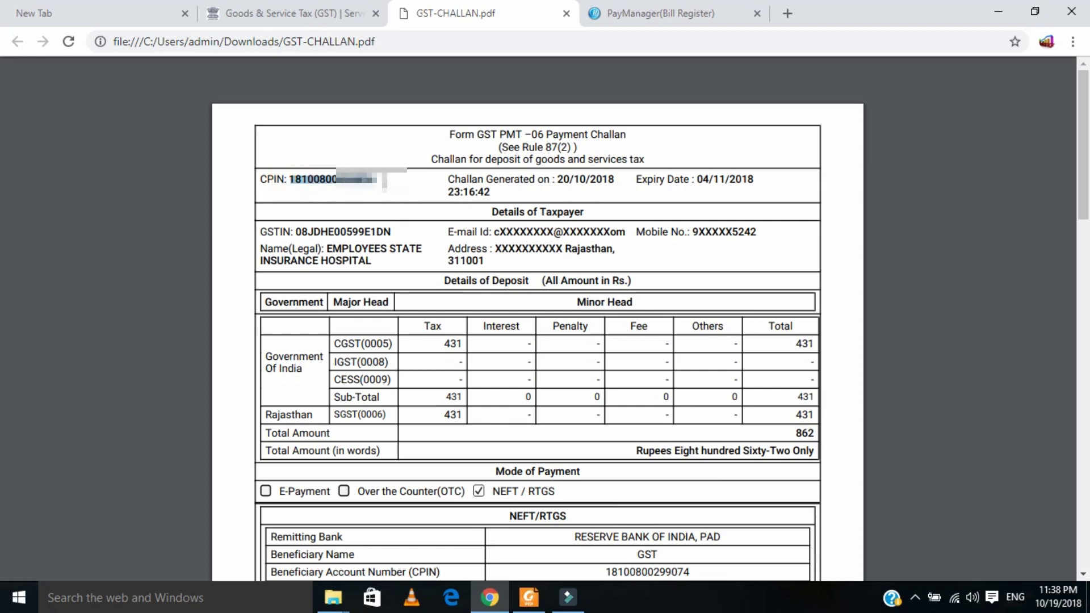
pyautogui.click(388, 193)
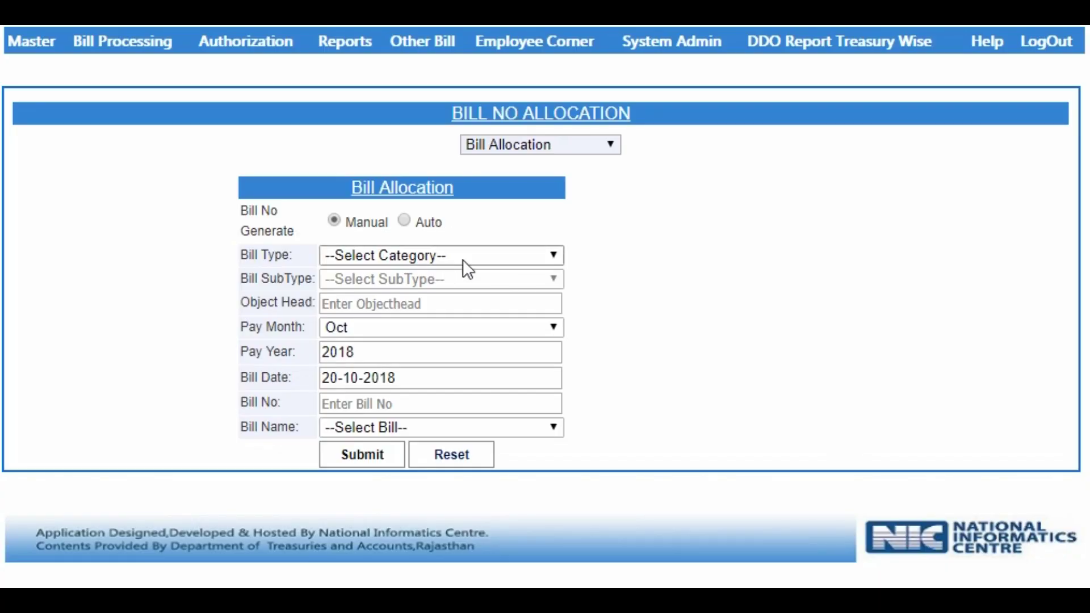
# - Allocate FVC bill 126 with object head 41, dated 20/10/2018, named ESI MAIN BAPUNAGAR
pyautogui.click(468, 253)
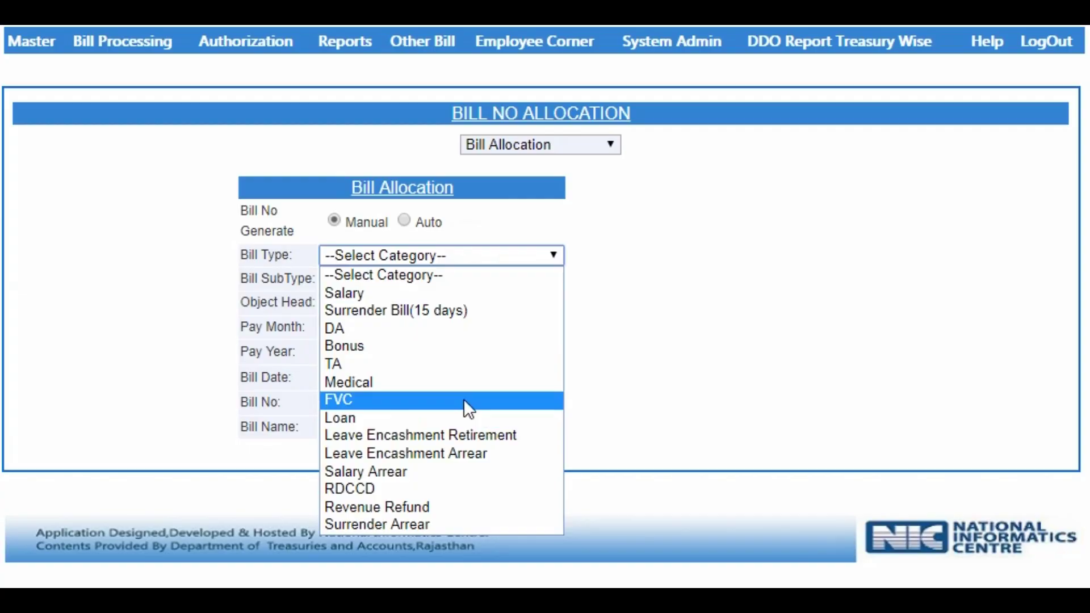
pyautogui.click(463, 399)
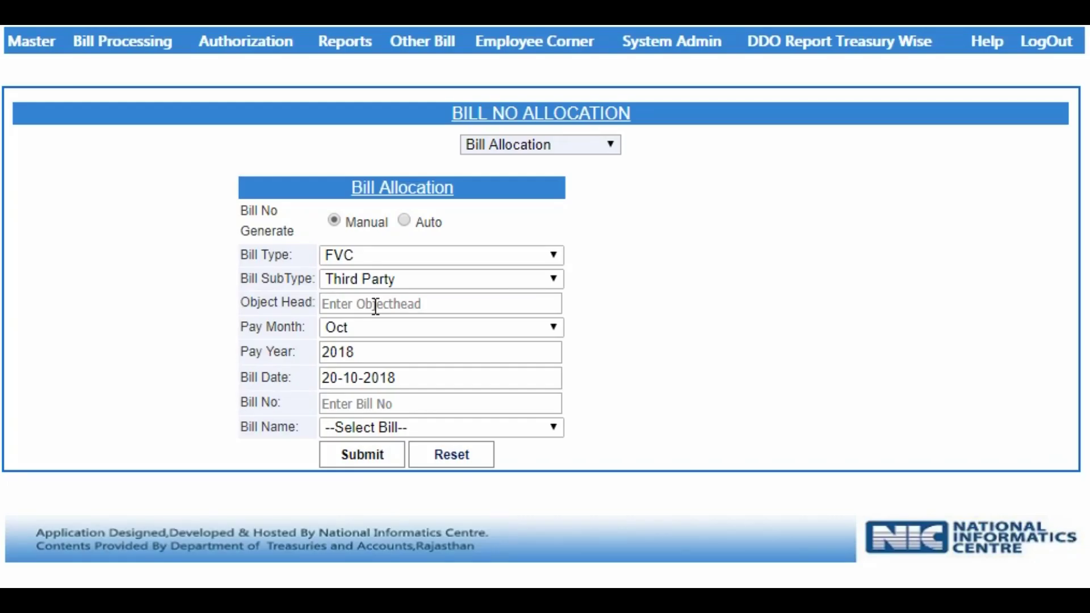
pyautogui.click(375, 305)
pyautogui.write('41')
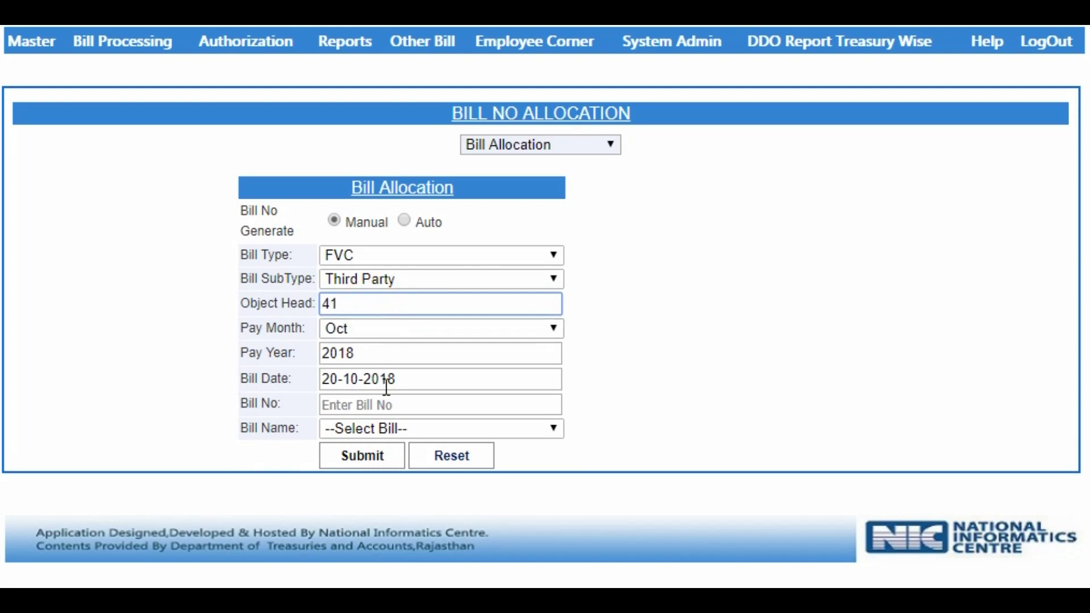
pyautogui.click(389, 404)
pyautogui.write('126')
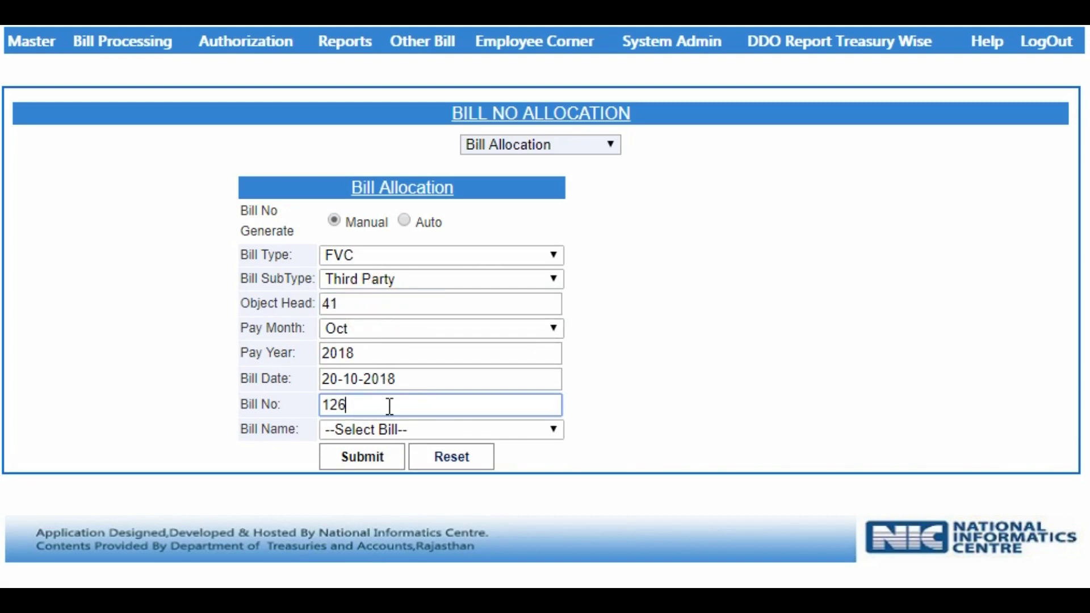
pyautogui.click(406, 374)
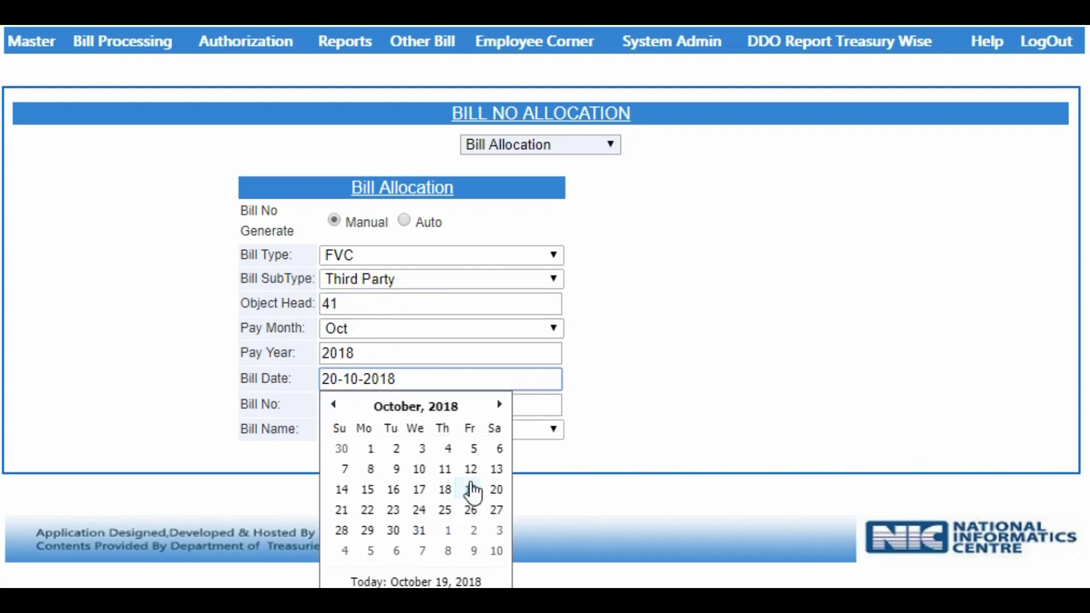
pyautogui.click(538, 430)
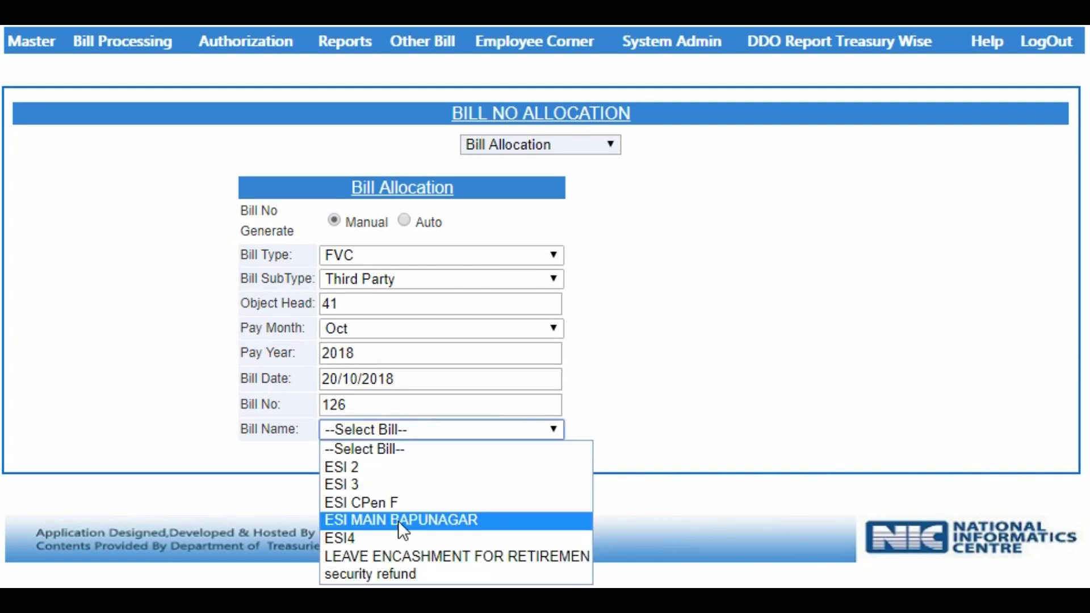
pyautogui.click(399, 519)
pyautogui.click(379, 458)
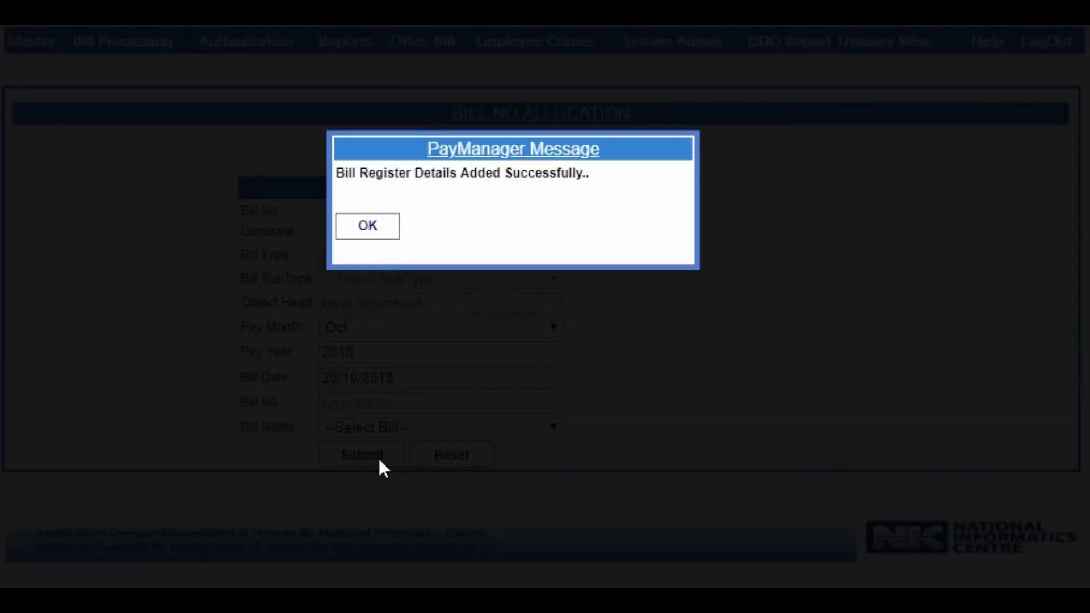
# - Open the FVC Process page and select bill number 126
pyautogui.press('Return')
pyautogui.moveTo(406, 54)
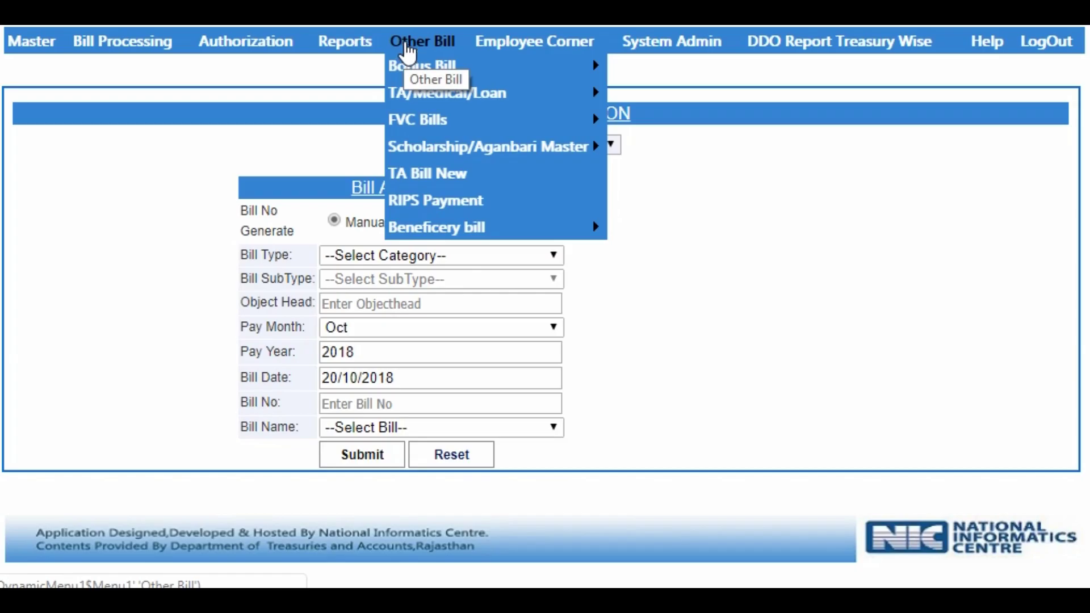
pyautogui.moveTo(568, 120)
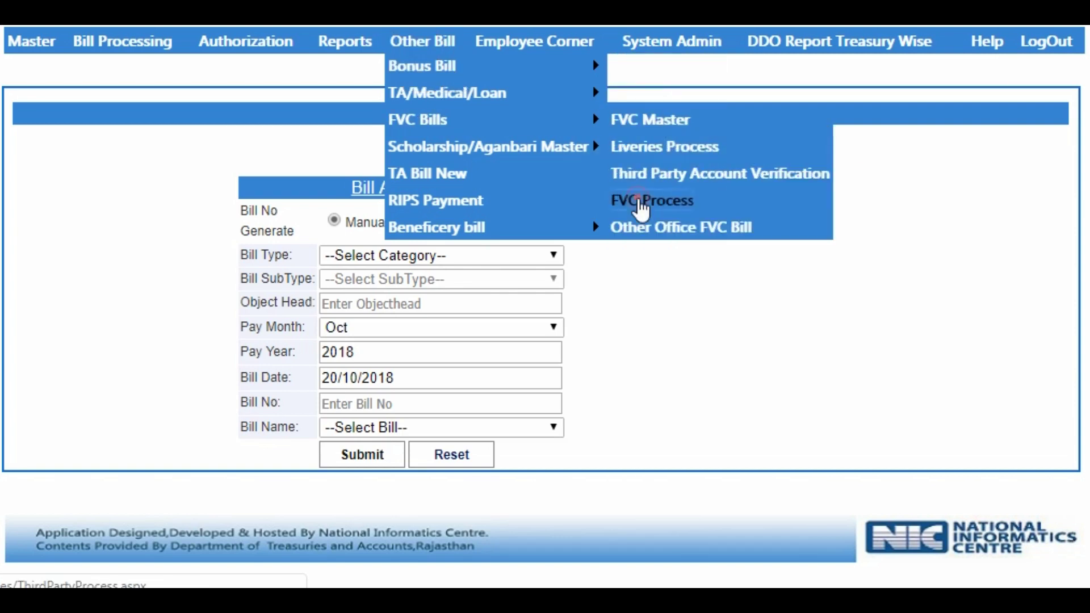
pyautogui.click(637, 199)
pyautogui.click(642, 175)
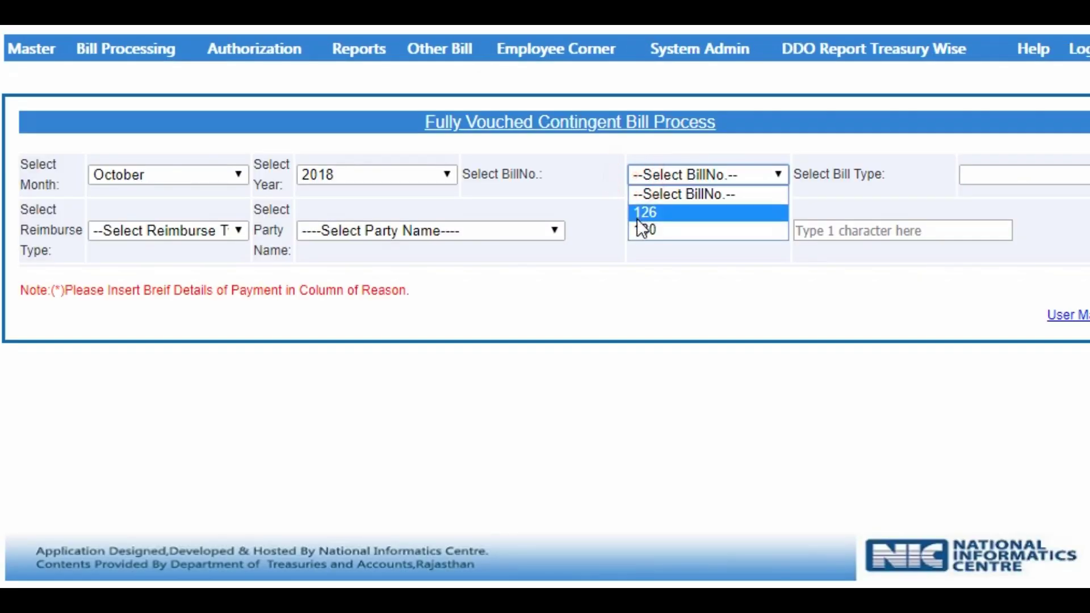
pyautogui.click(637, 214)
# - Choose Non-Reimbursement, search the party with 'ra', and start its payment entry
pyautogui.click(202, 229)
pyautogui.click(202, 227)
pyautogui.click(172, 229)
pyautogui.click(175, 265)
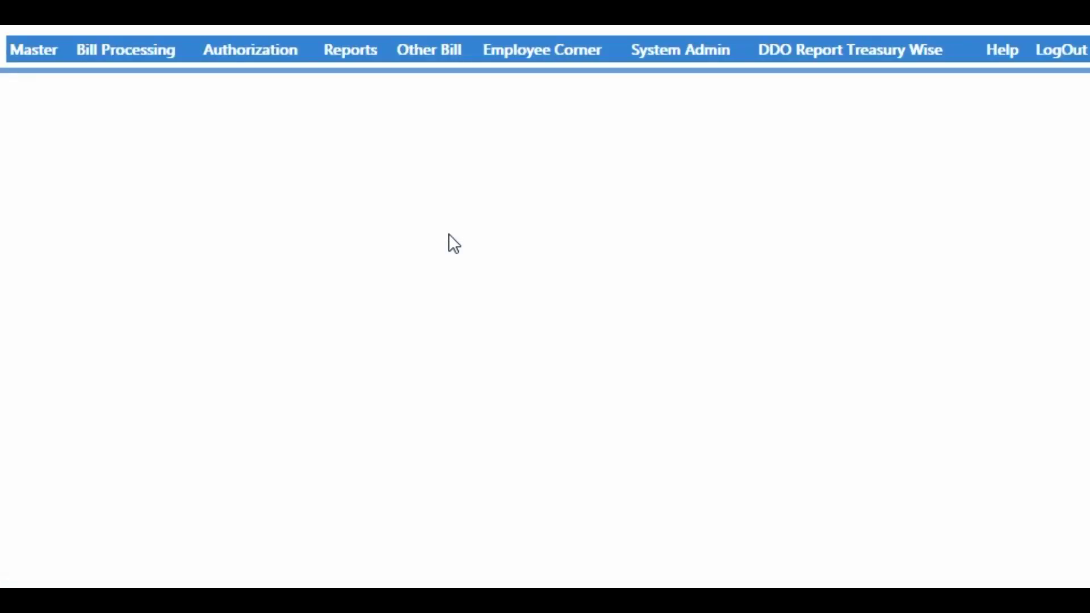
pyautogui.click(806, 231)
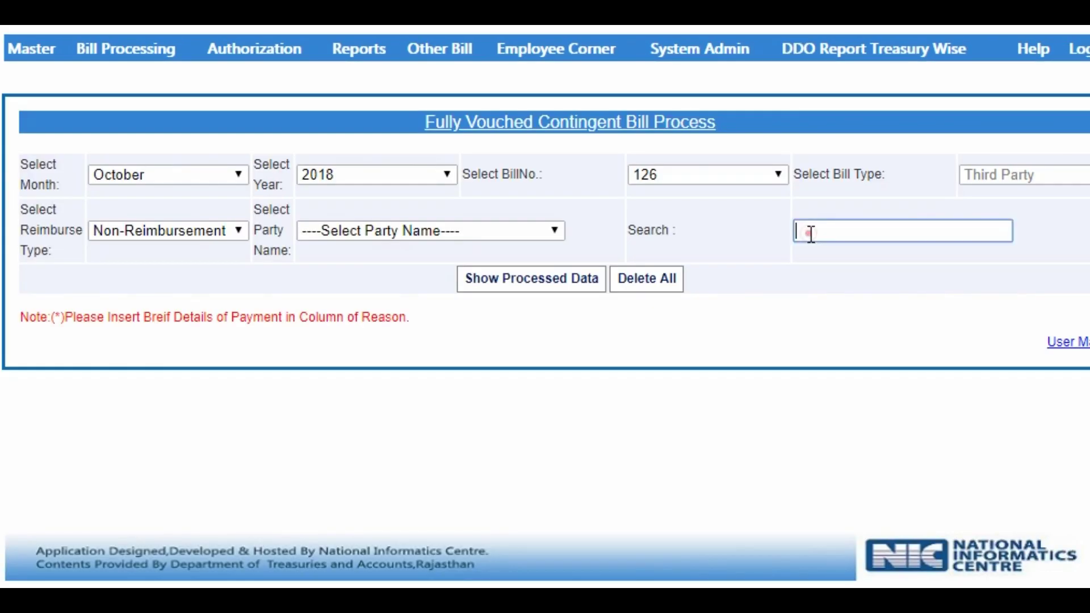
pyautogui.write('ra')
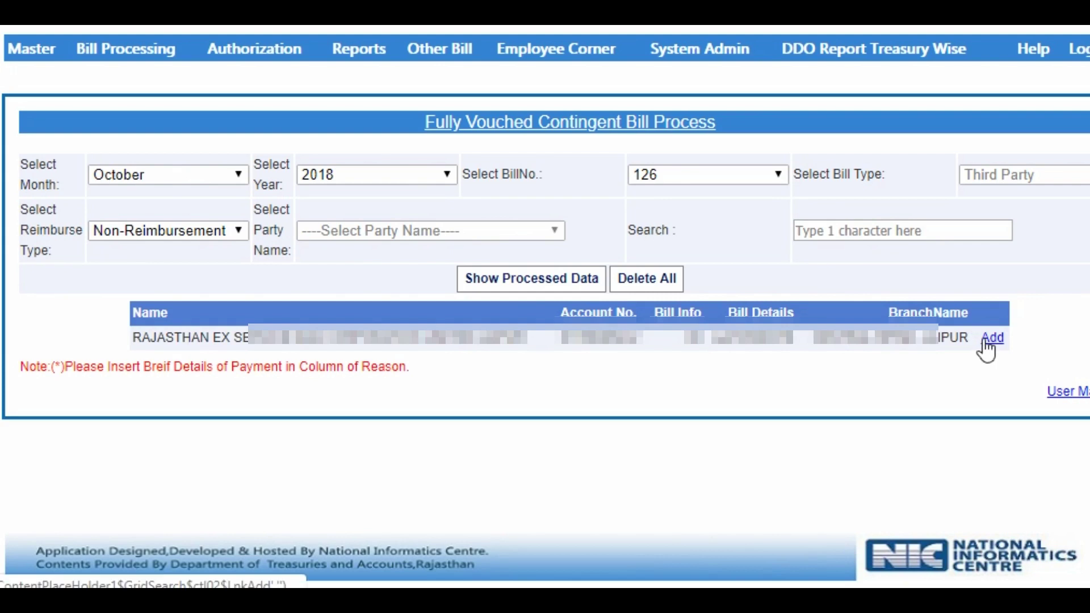
pyautogui.click(990, 340)
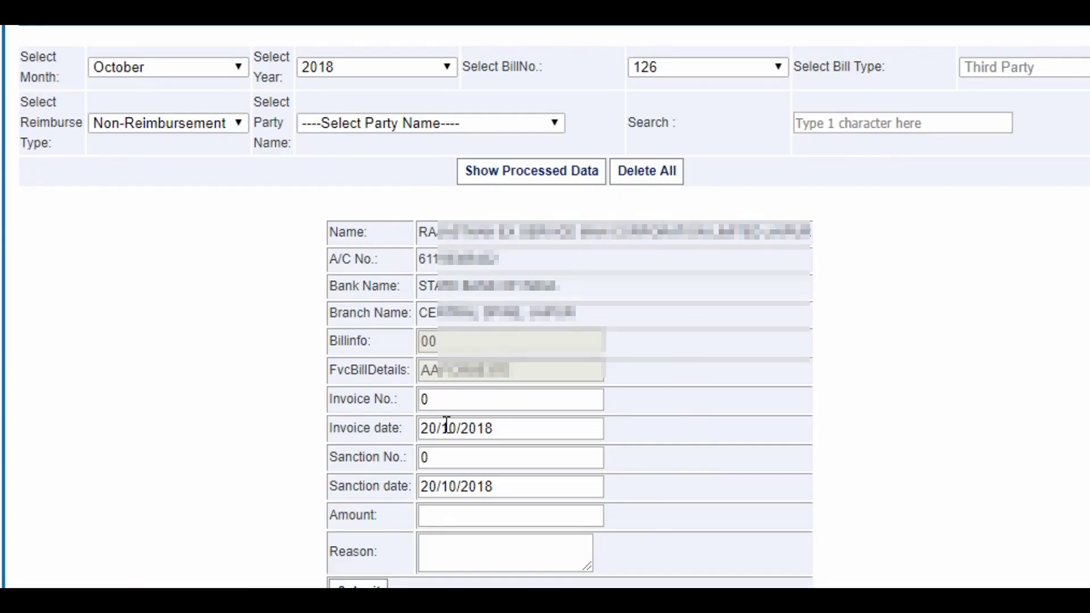
# - Set invoice number 94725 with invoice date 07/10/2018
pyautogui.doubleClick(437, 400)
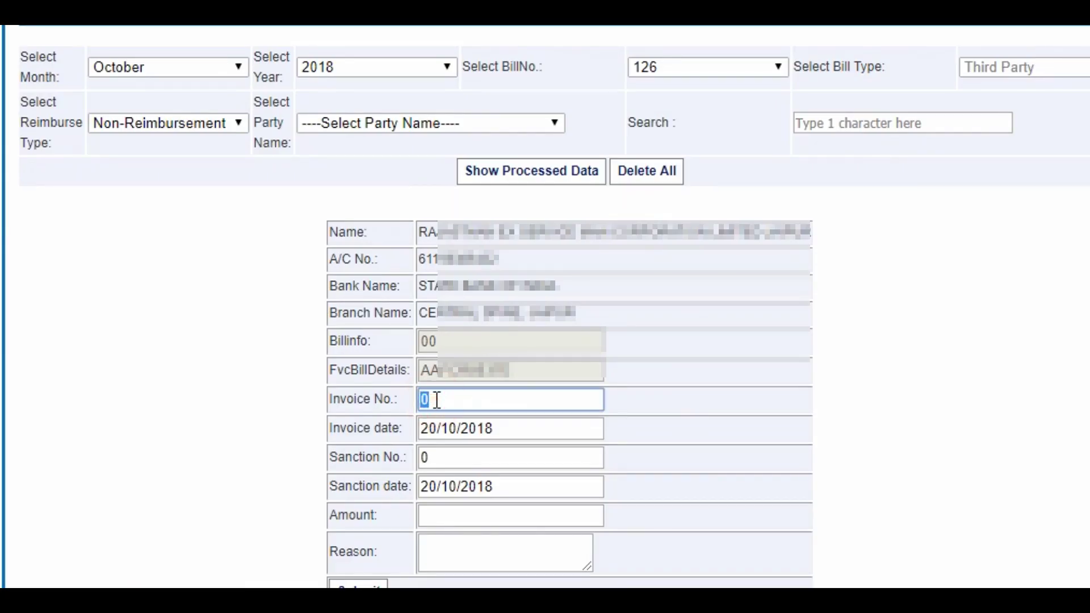
pyautogui.press('BackSpace')
pyautogui.write('9473')
pyautogui.press('BackSpace')
pyautogui.write('25')
pyautogui.click(484, 430)
pyautogui.click(498, 430)
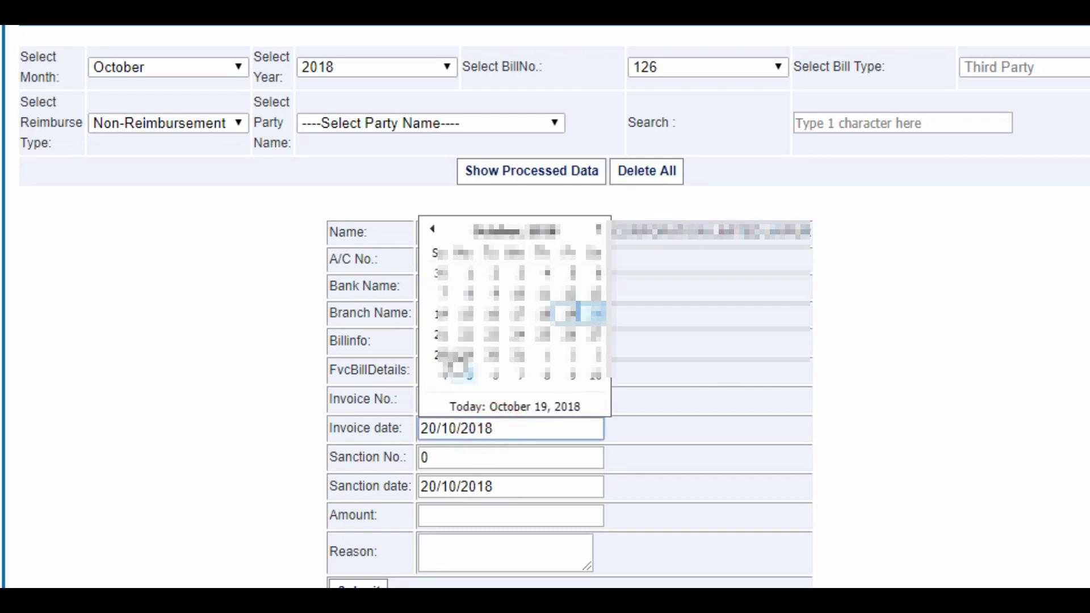
pyautogui.click(444, 293)
# - Set sanction number 126 and amount 50825
pyautogui.click(456, 462)
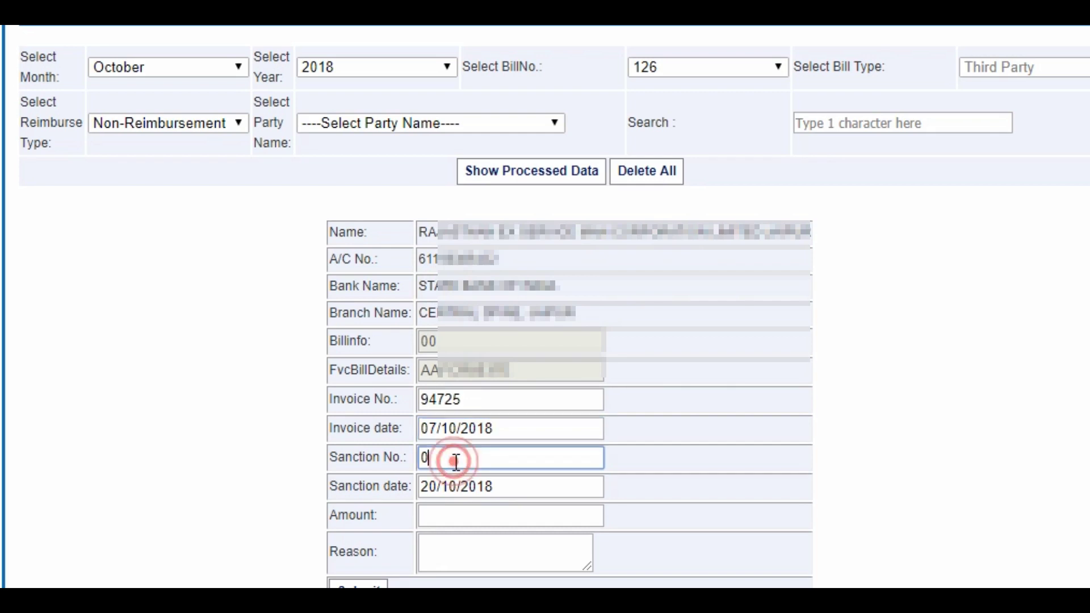
pyautogui.press('BackSpace')
pyautogui.write('126')
pyautogui.click(444, 513)
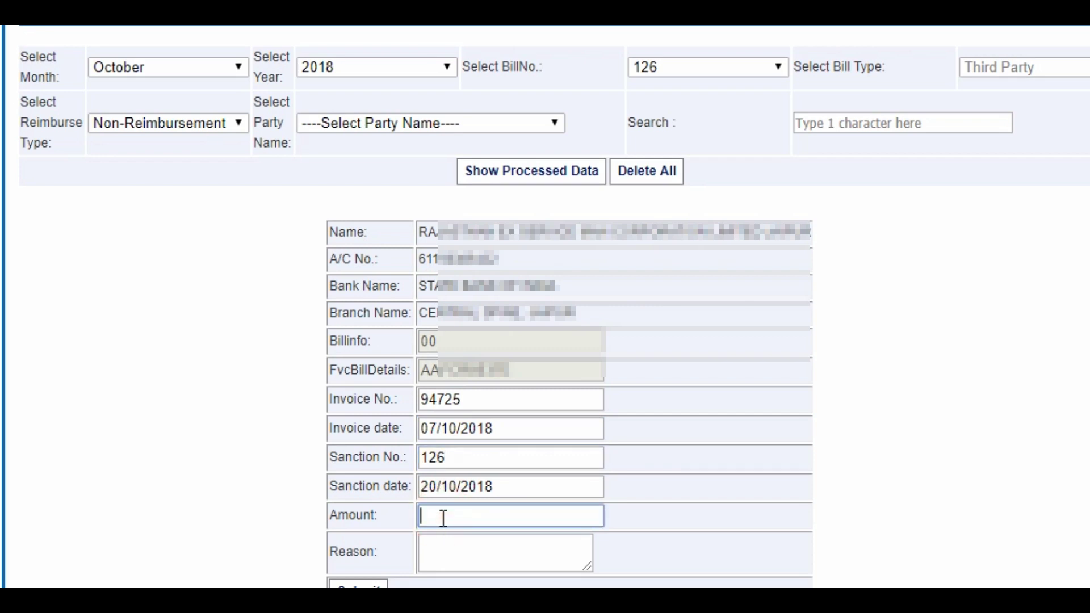
pyautogui.write('50825')
# - Enter the reason 'Security guard bill month sept18' and save the invoice
pyautogui.click(471, 552)
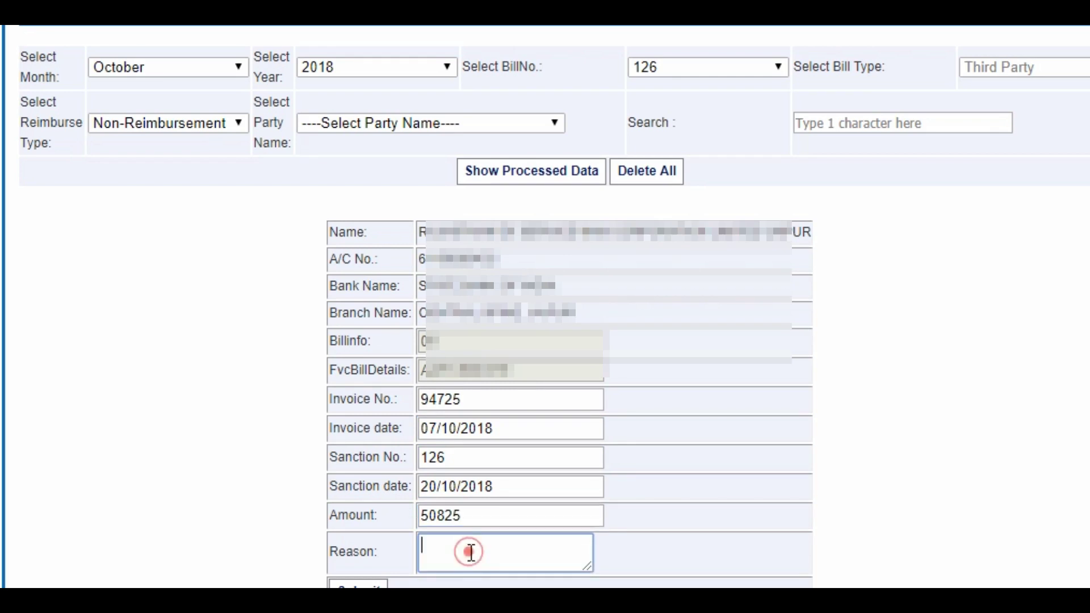
pyautogui.write('Secority')
pyautogui.click(454, 546)
pyautogui.press('BackSpace')
pyautogui.write('u')
pyautogui.click(518, 548)
pyautogui.write('guard bill mon')
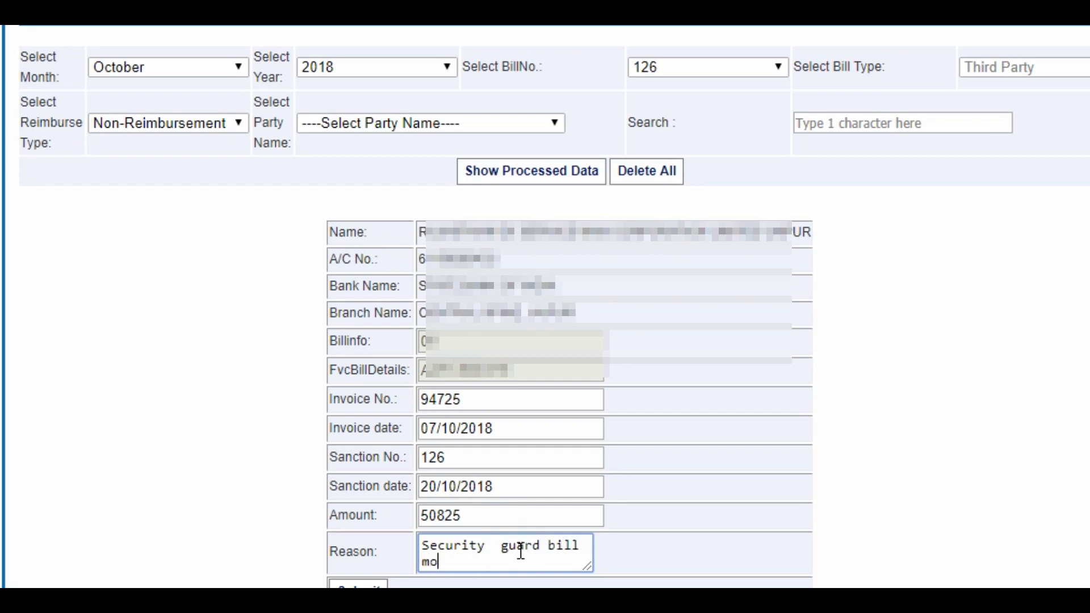
pyautogui.write('th sept18')
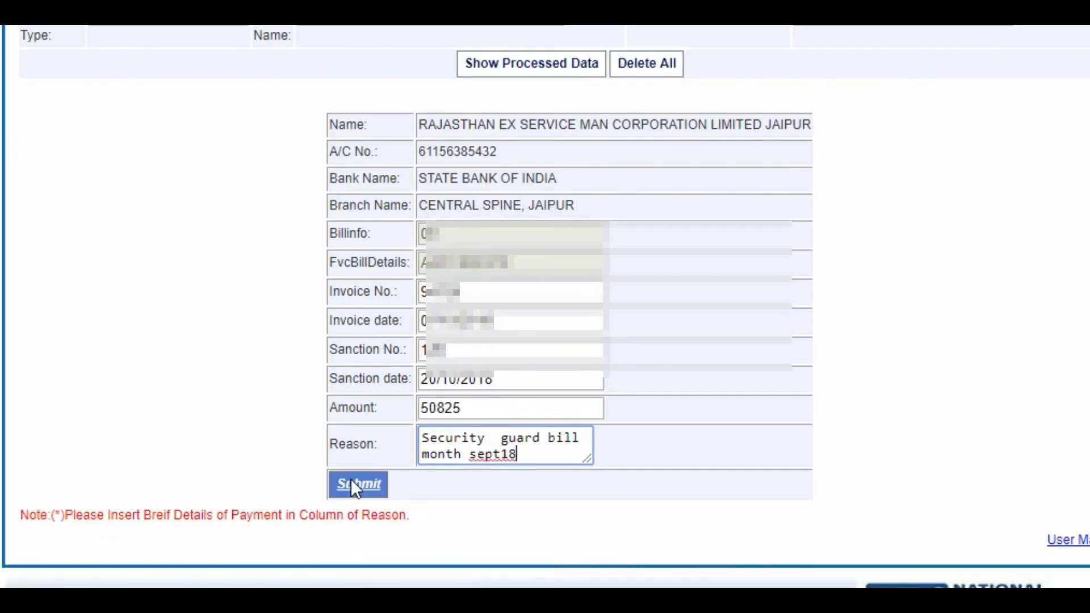
pyautogui.click(357, 583)
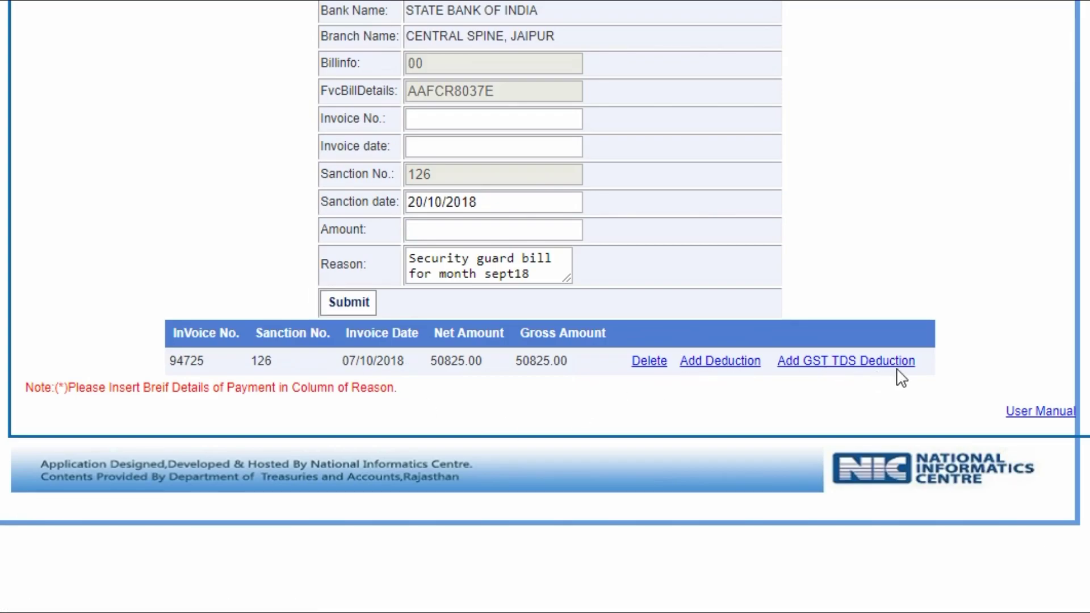
# - Add a 51 Income Tax deduction to invoice 94725, bringing its net to 50774.00
pyautogui.click(713, 376)
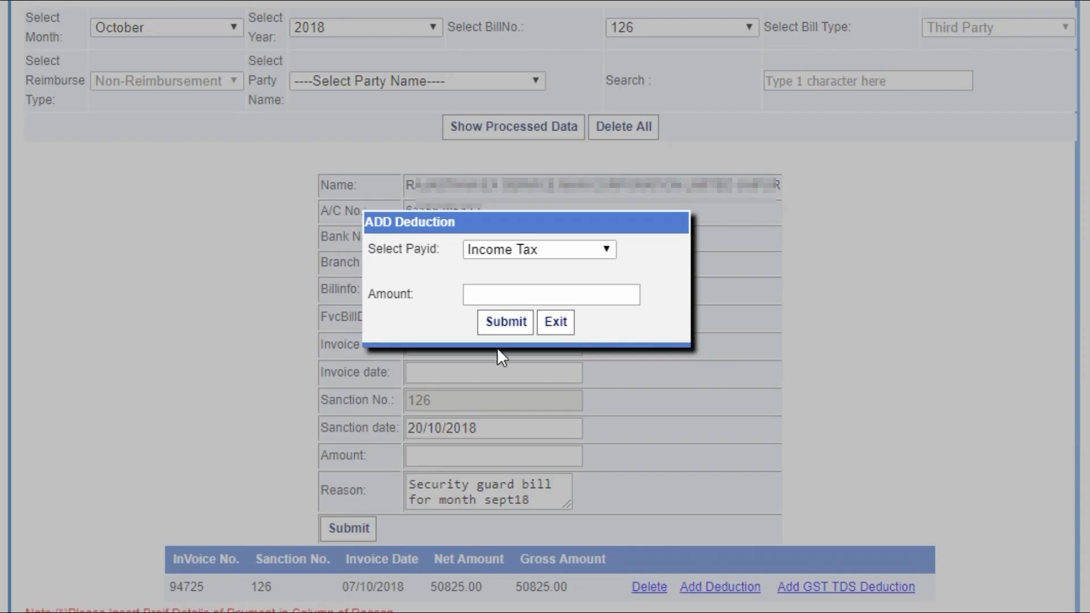
pyautogui.click(500, 295)
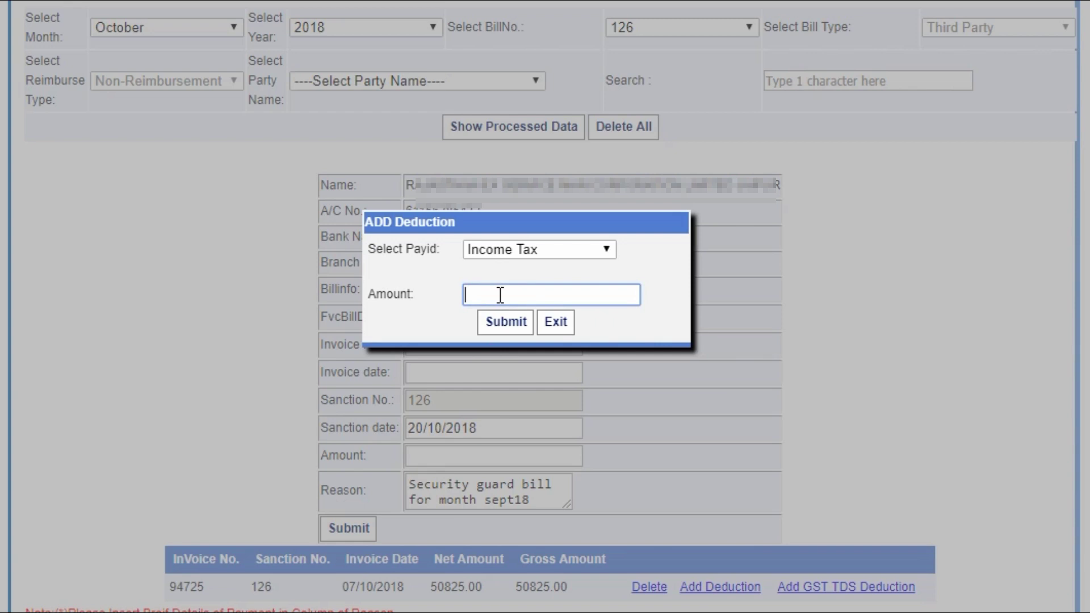
pyautogui.write('51')
pyautogui.click(497, 319)
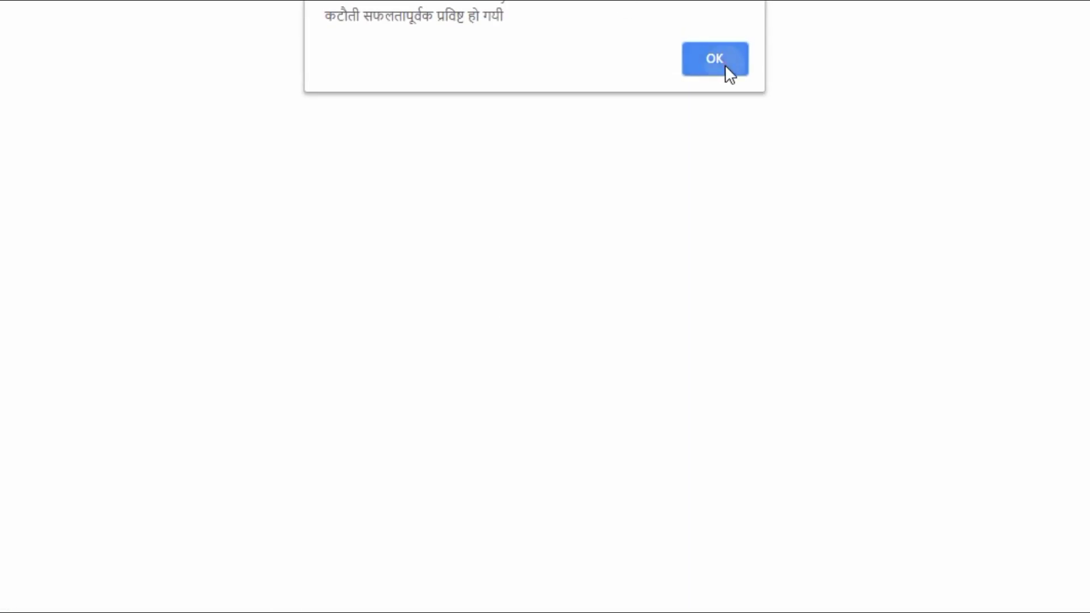
pyautogui.click(714, 59)
pyautogui.click(823, 363)
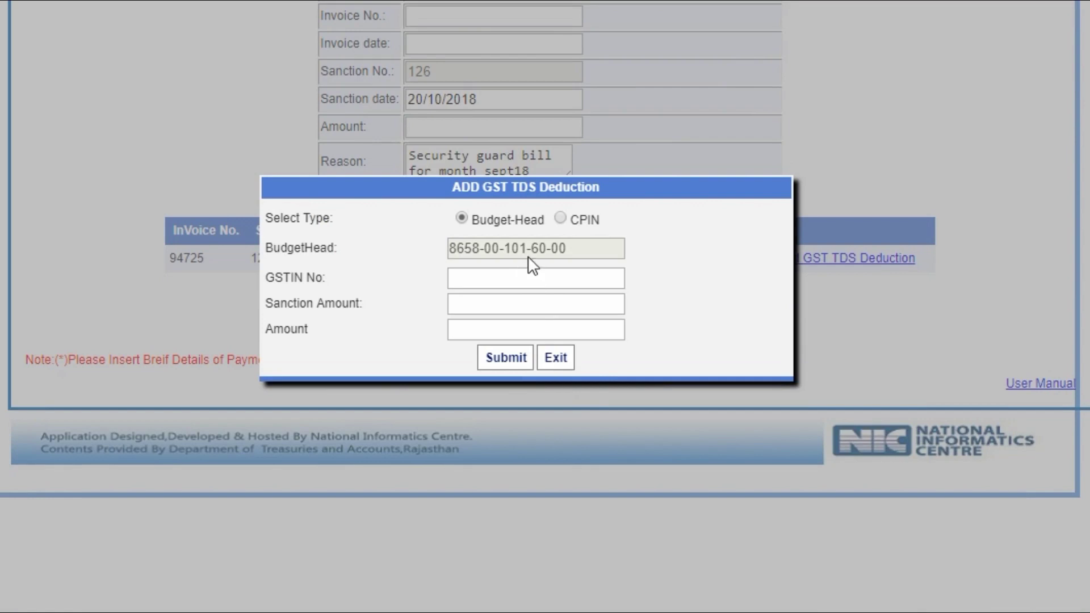
# - Choose CPIN as the GST TDS deduction type and enter the challan's CPIN
pyautogui.click(578, 221)
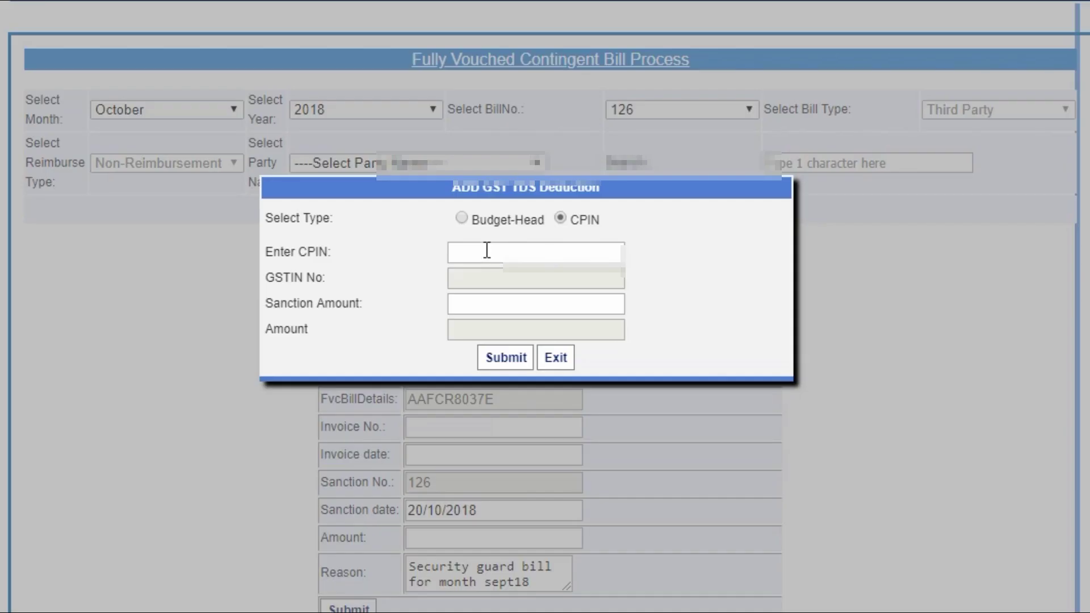
pyautogui.click(486, 249)
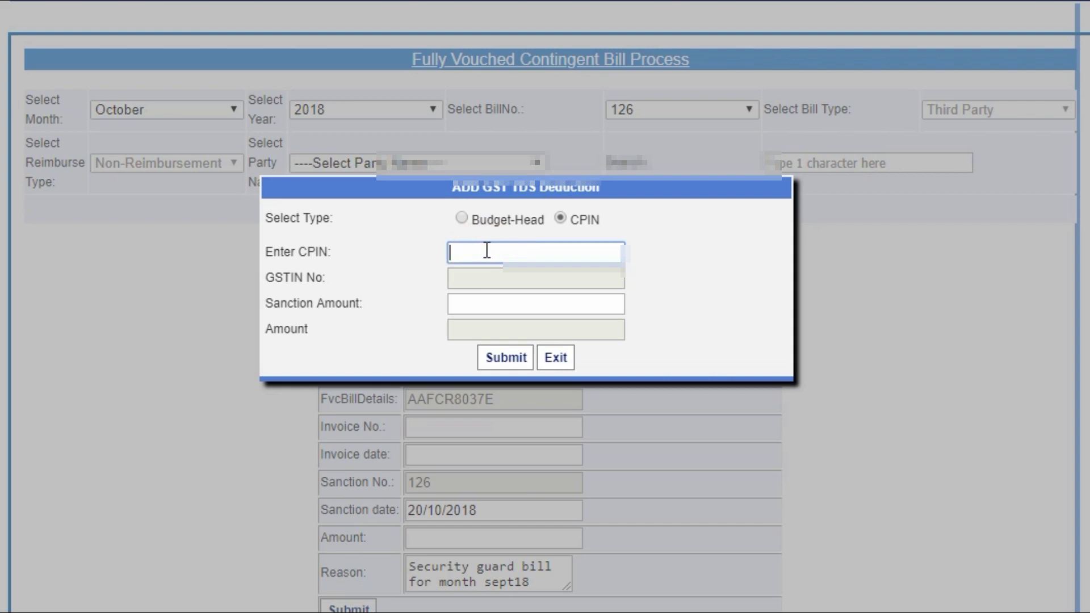
pyautogui.write('18')
pyautogui.scroll(-2, 681, 443)
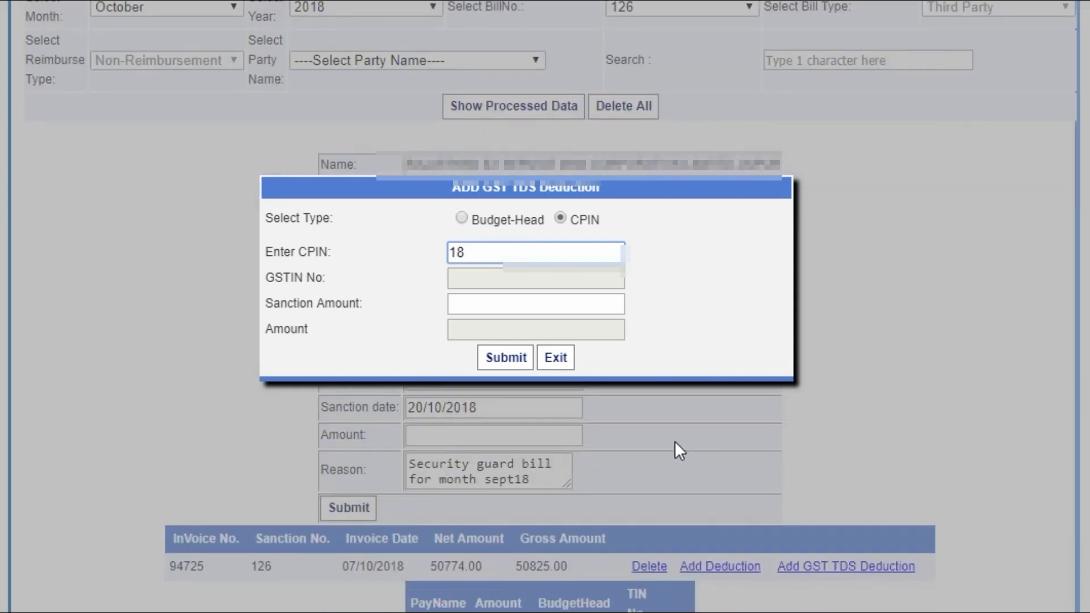
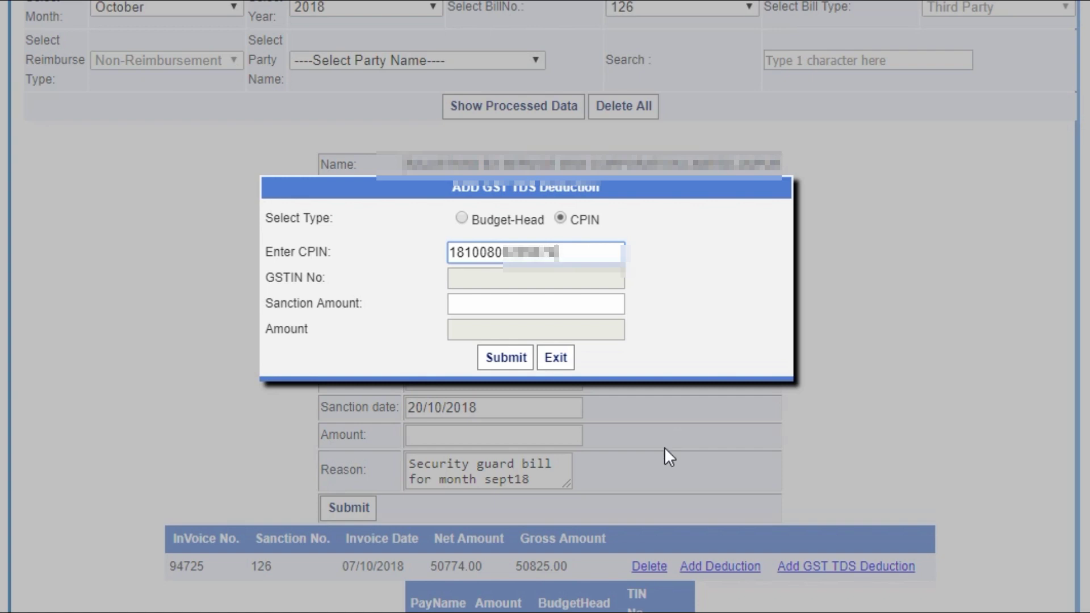
# - Submit with sanction amount 50825, adding an 862.00 GST TDS deduction under invoice 94725
pyautogui.click(516, 299)
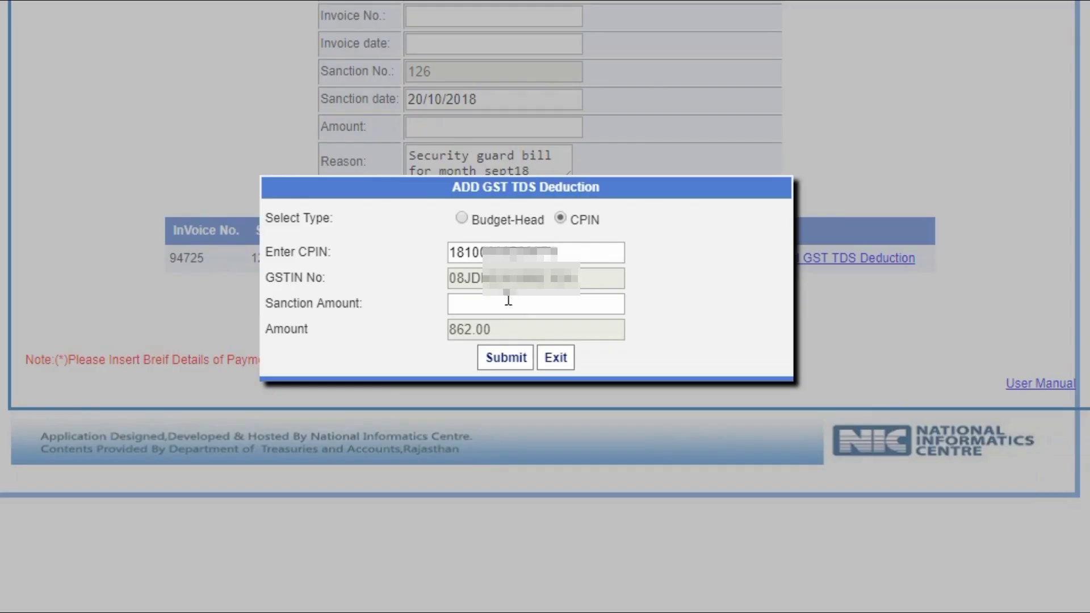
pyautogui.click(506, 301)
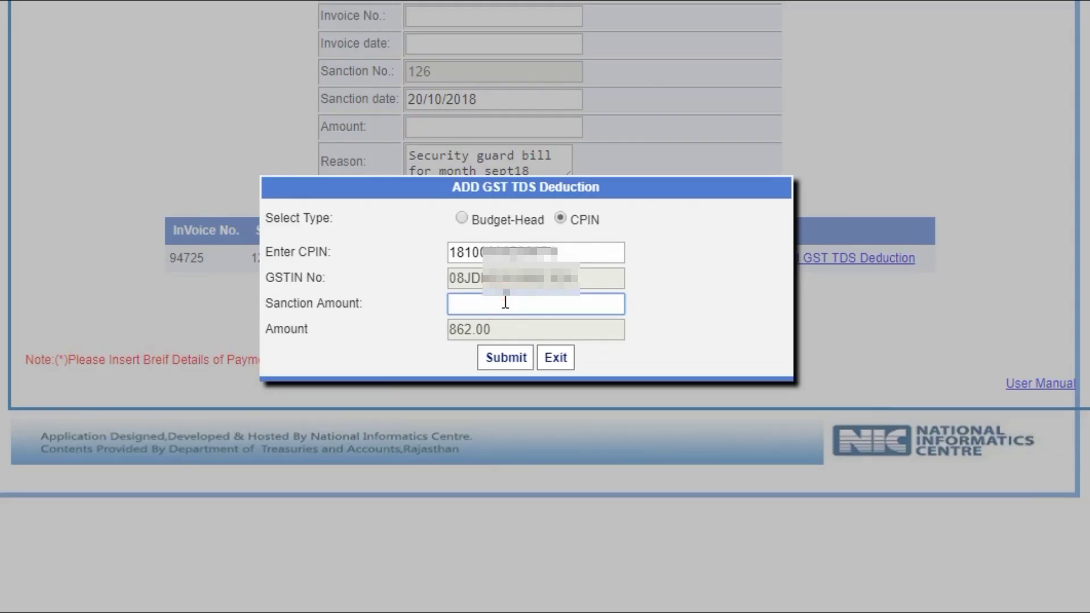
pyautogui.write('50825')
pyautogui.click(503, 359)
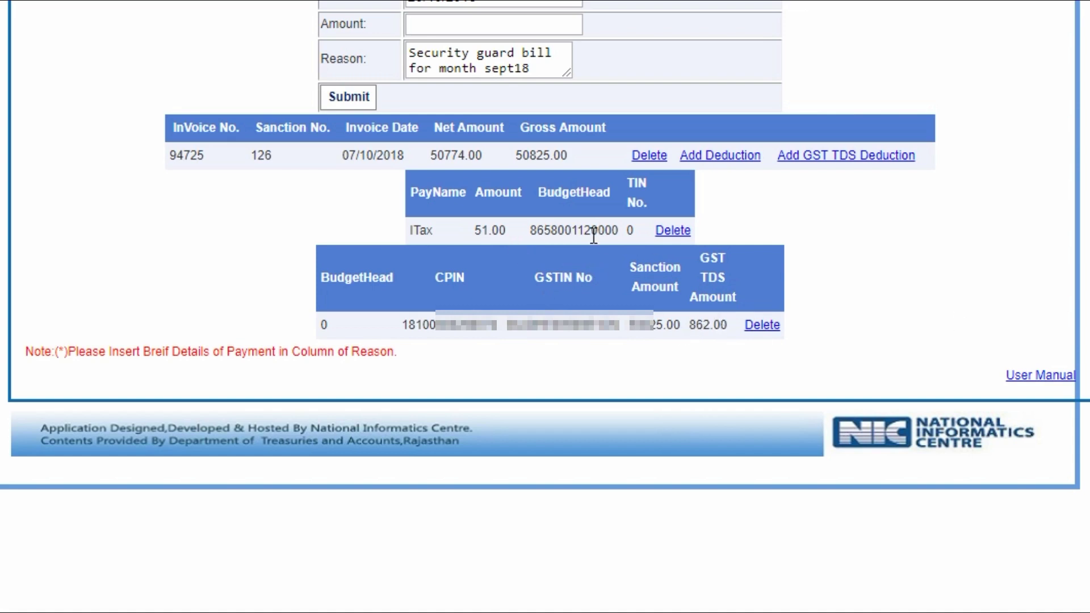
pyautogui.scroll(10, 660, 323)
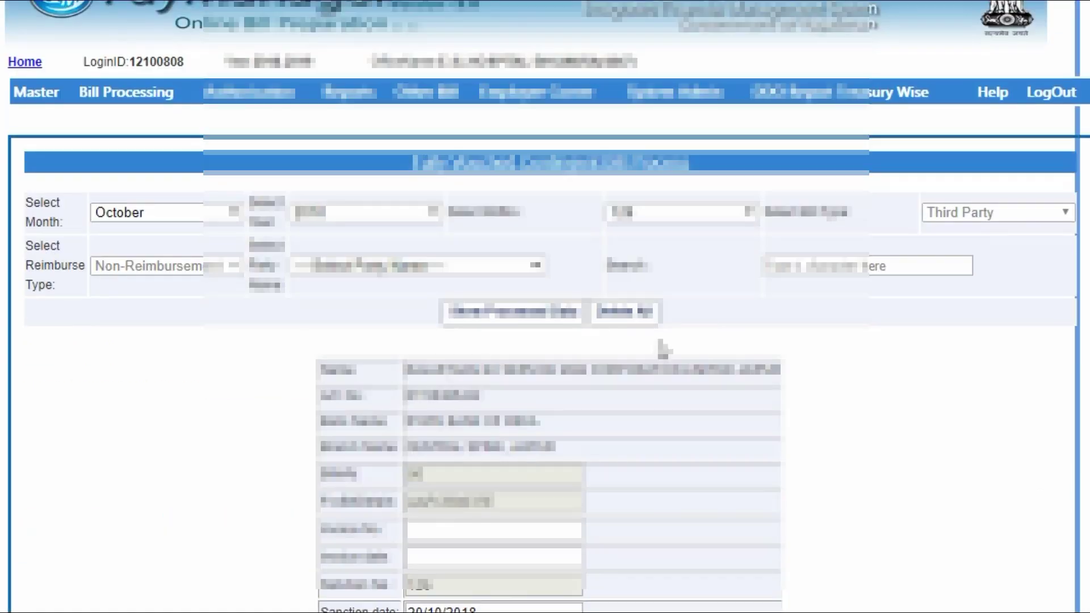
pyautogui.moveTo(426, 92)
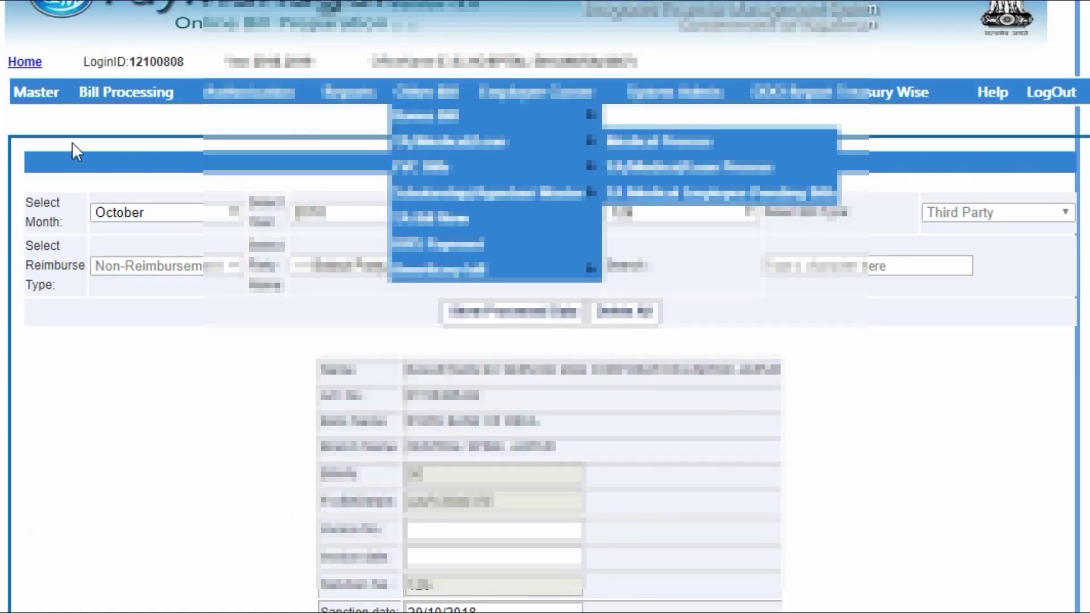
pyautogui.moveTo(126, 92)
pyautogui.moveTo(183, 222)
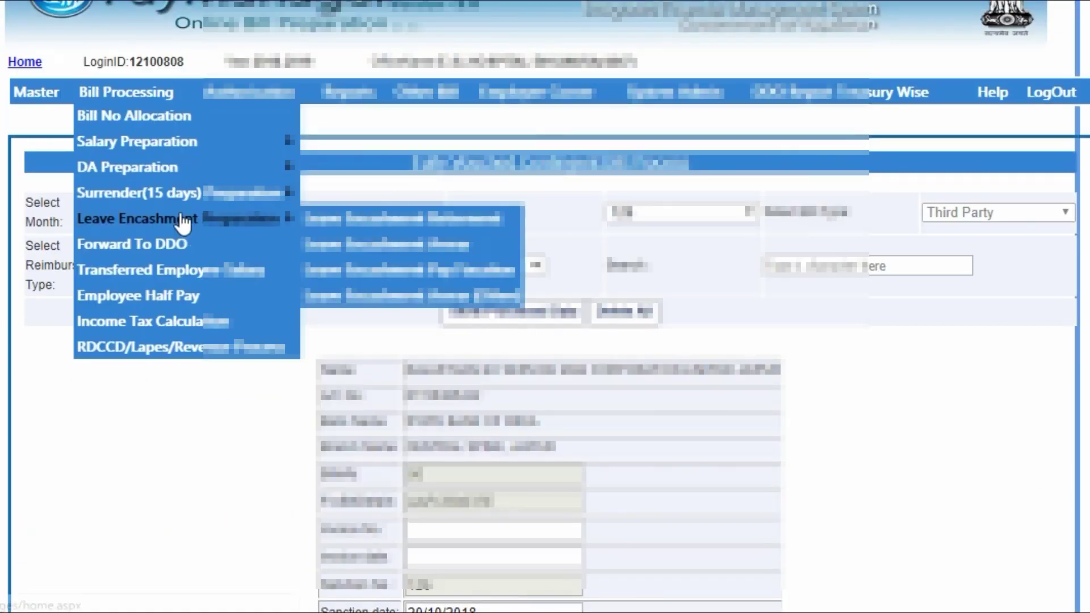